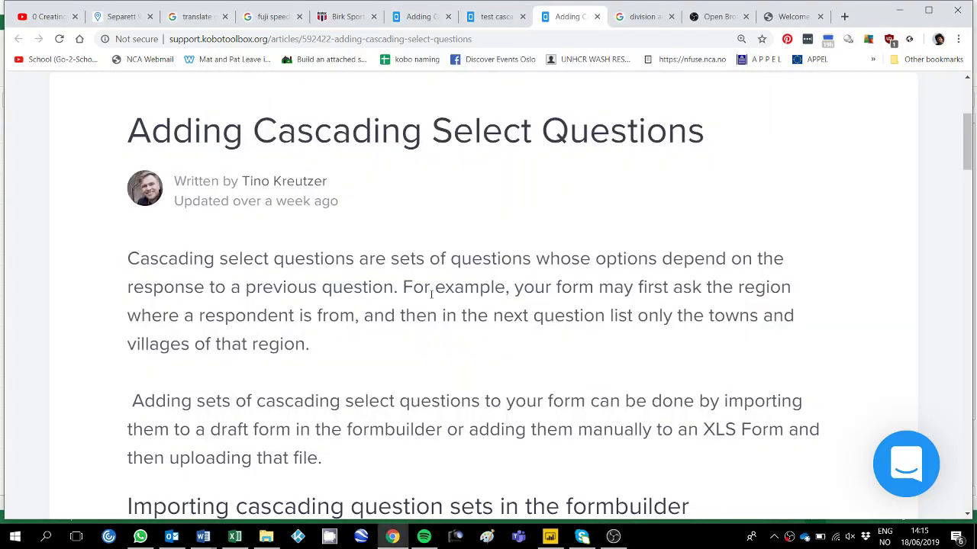
# Step: Review the KoBoToolbox help article on adding cascading select questions, including its address, import instructions and the XLSForm template examples
pyautogui.scroll(3, 412, 292)
pyautogui.scroll(-1, 403, 294)
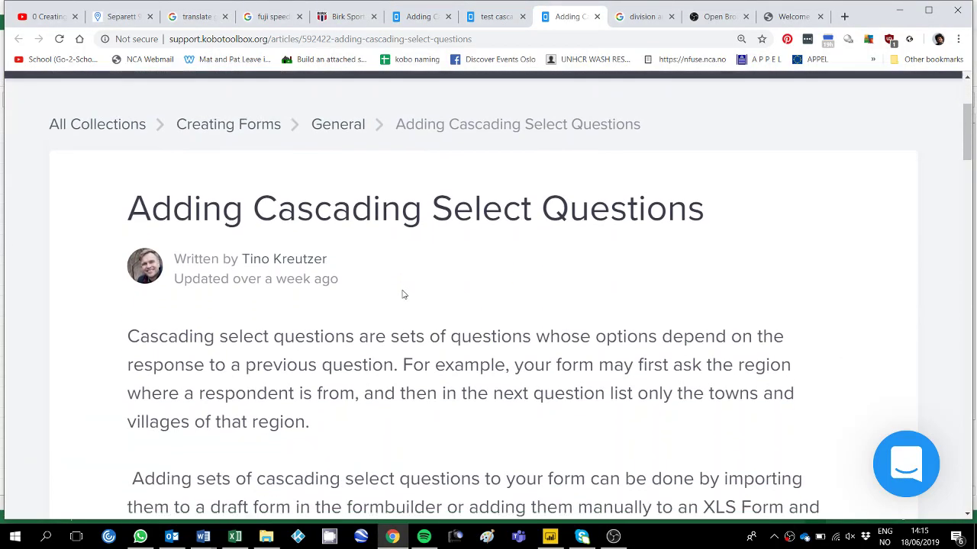
pyautogui.moveTo(128, 194); pyautogui.dragTo(699, 192)
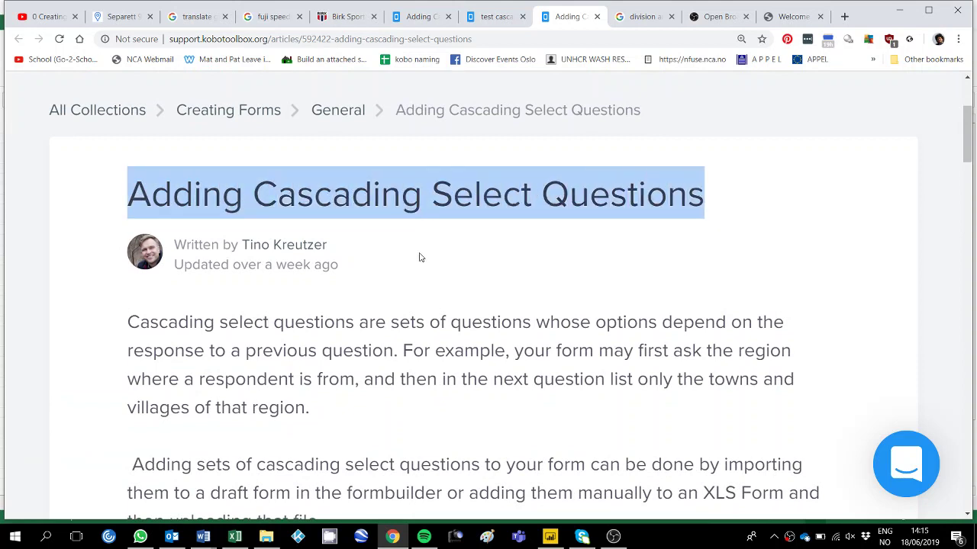
pyautogui.click(356, 40)
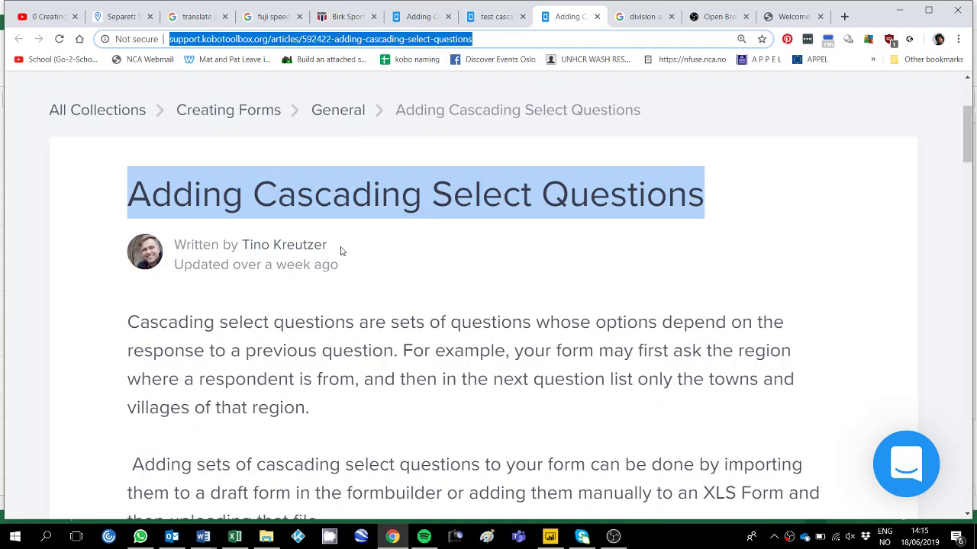
pyautogui.scroll(-6, 355, 301)
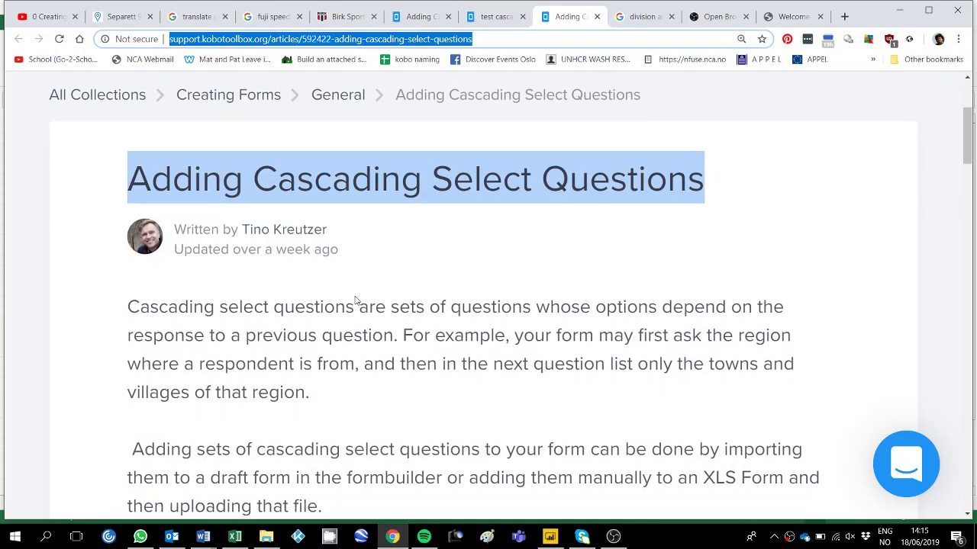
pyautogui.scroll(-10, 356, 301)
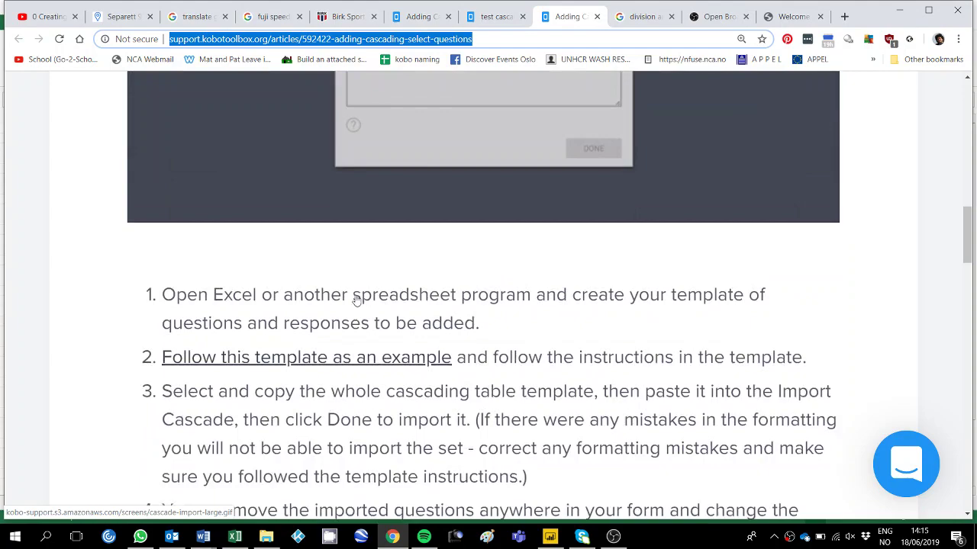
pyautogui.scroll(-3, 356, 296)
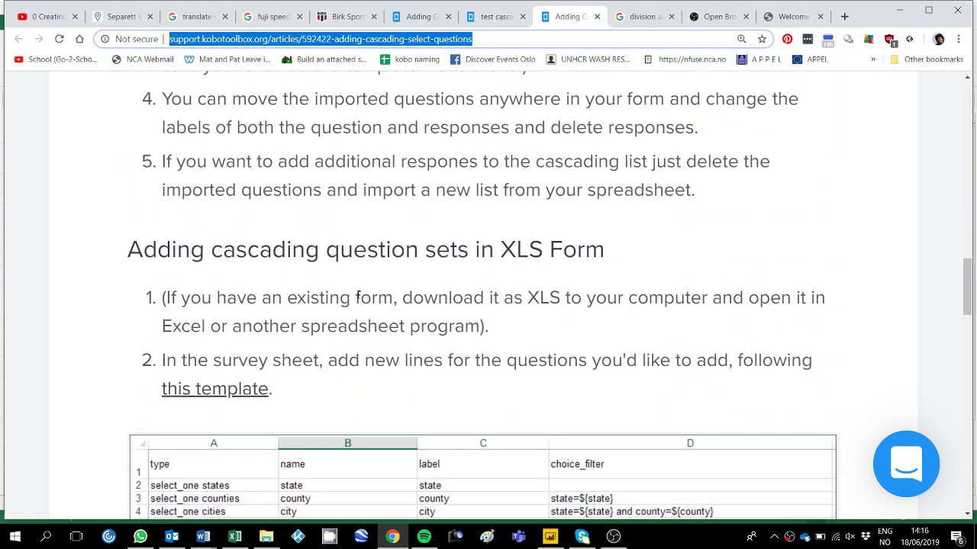
pyautogui.scroll(-14, 366, 317)
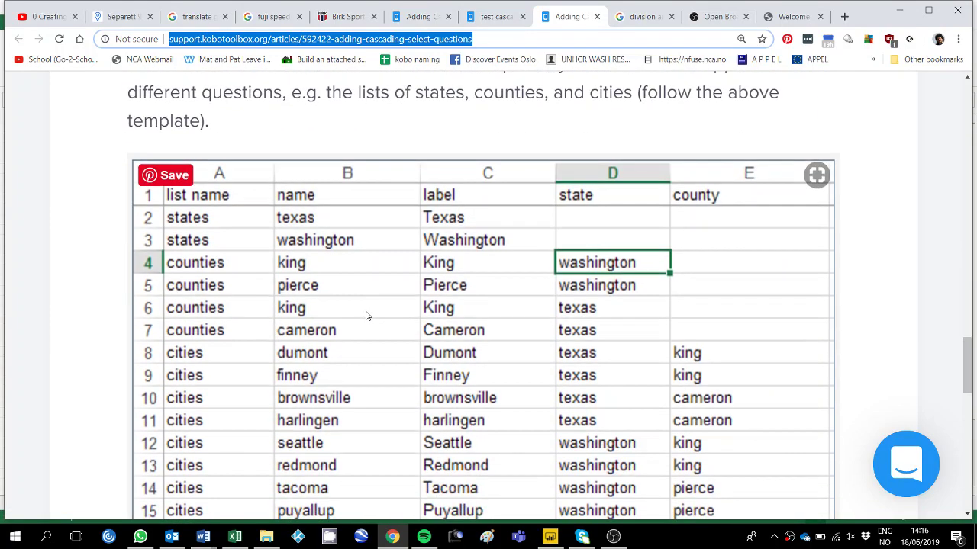
pyautogui.scroll(20, 366, 314)
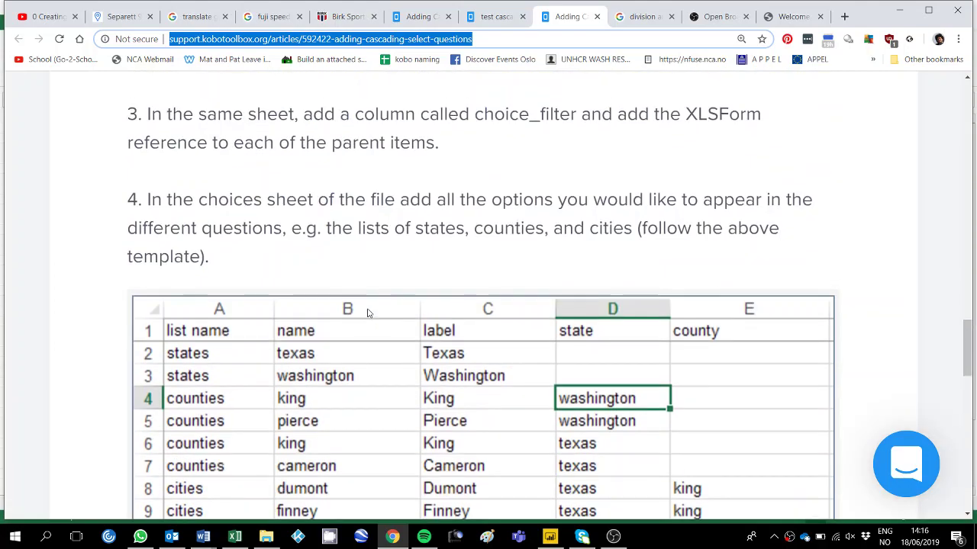
pyautogui.scroll(10, 367, 308)
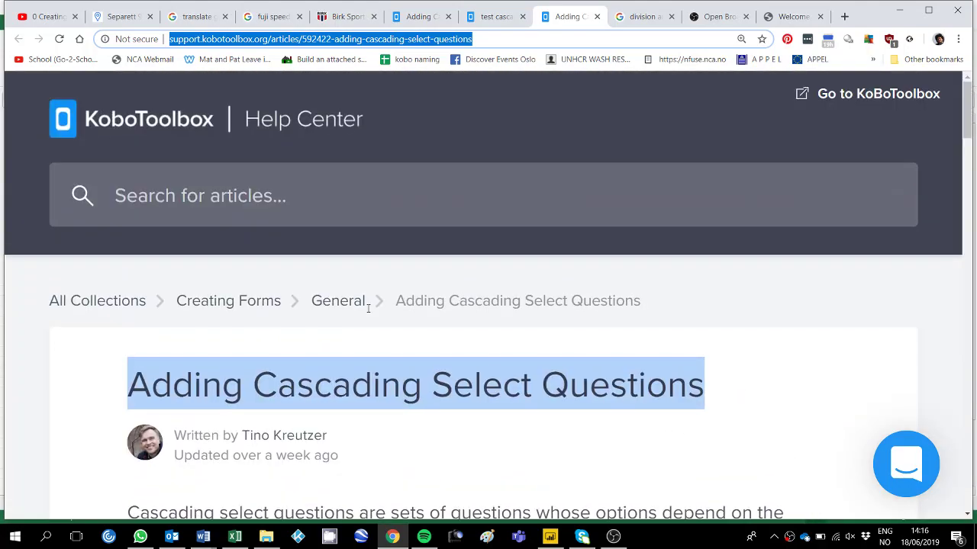
# Step: Switch to the Book1 workbook in Excel and examine the cascade table's column headers and the country rows' list names and labels
pyautogui.click(235, 536)
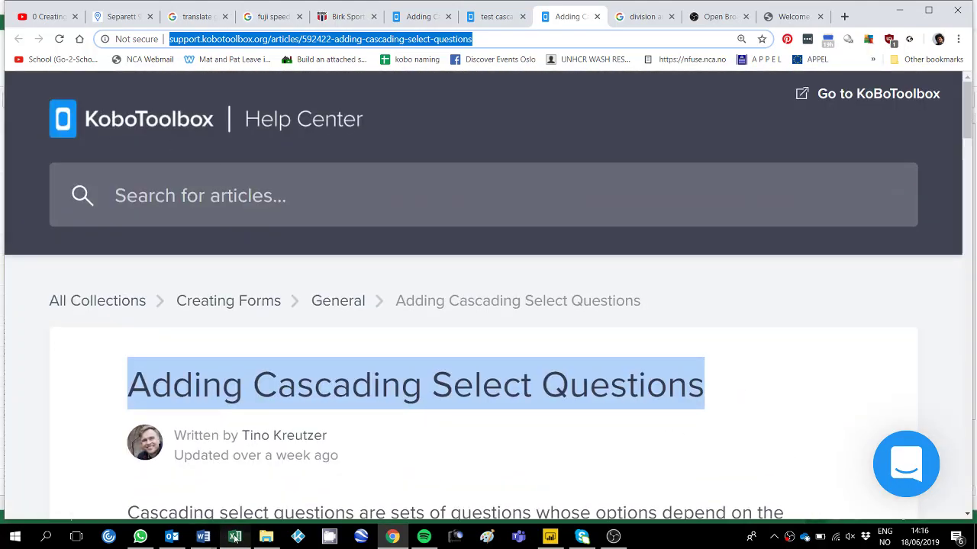
pyautogui.click(67, 131)
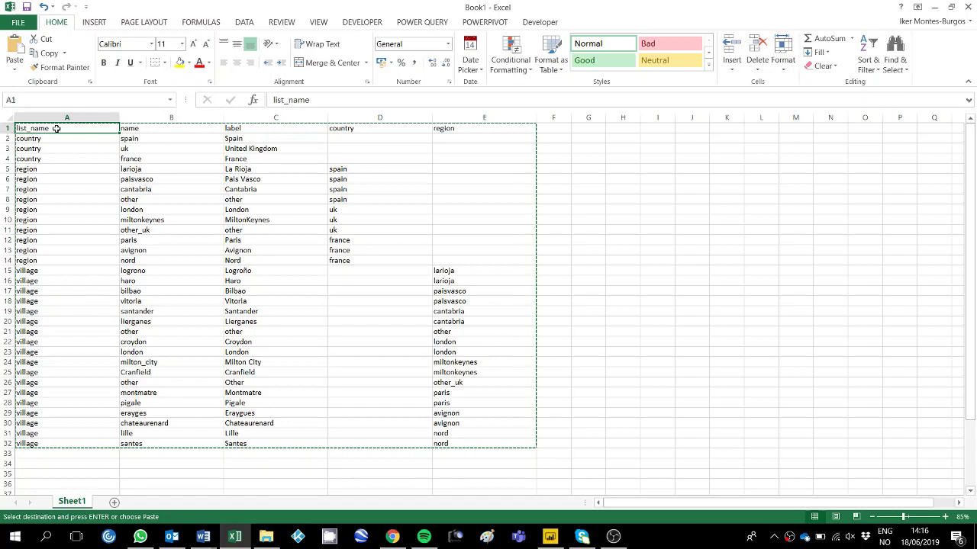
pyautogui.click(160, 129)
pyautogui.click(257, 128)
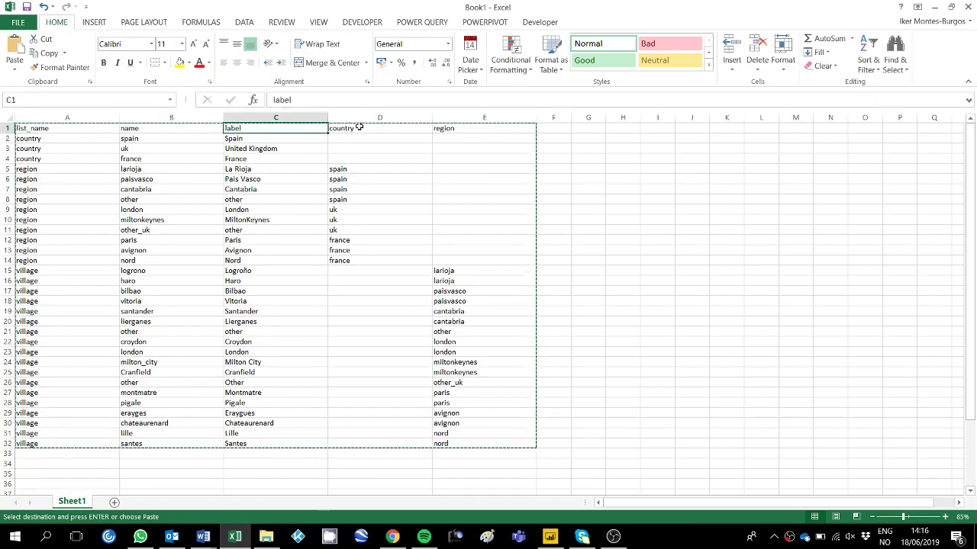
pyautogui.click(358, 128)
pyautogui.click(460, 128)
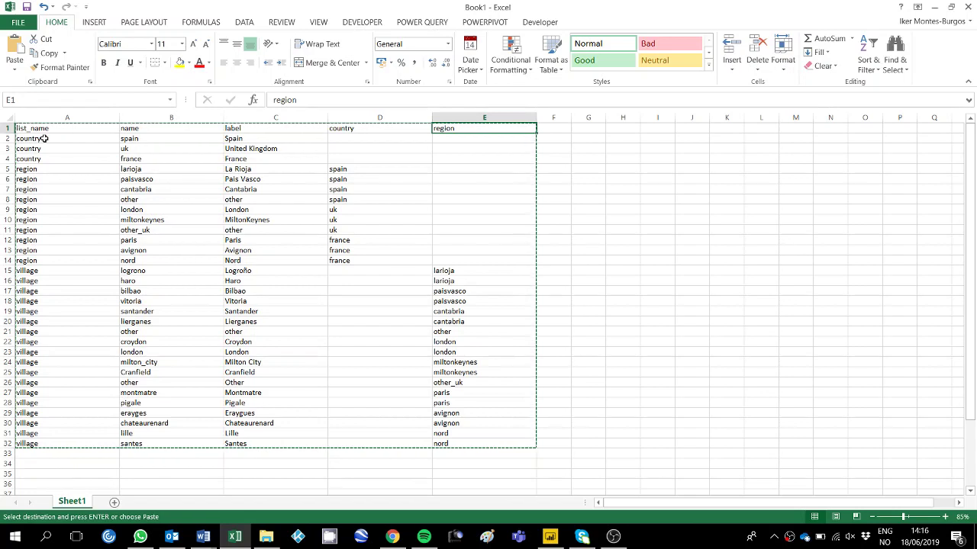
pyautogui.moveTo(44, 138); pyautogui.dragTo(47, 159)
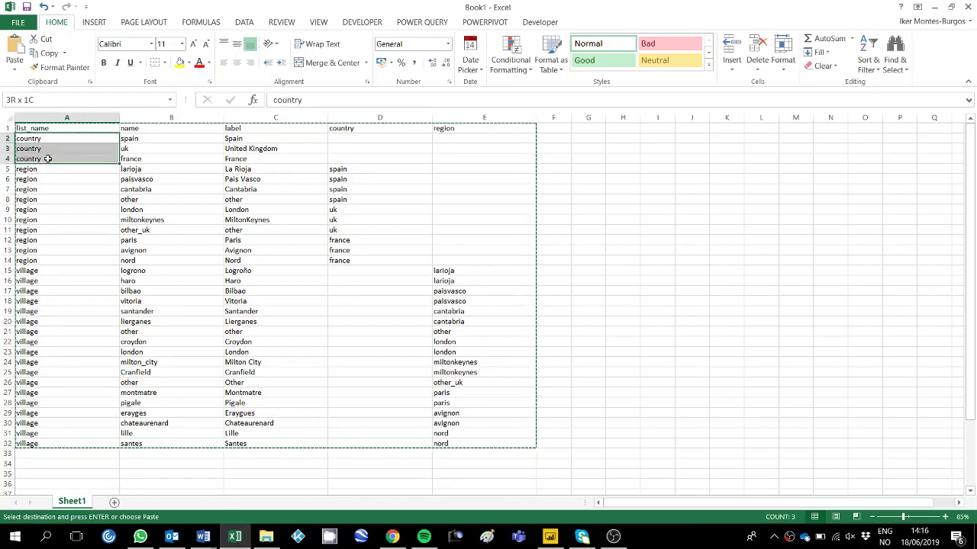
pyautogui.moveTo(227, 140); pyautogui.dragTo(229, 157)
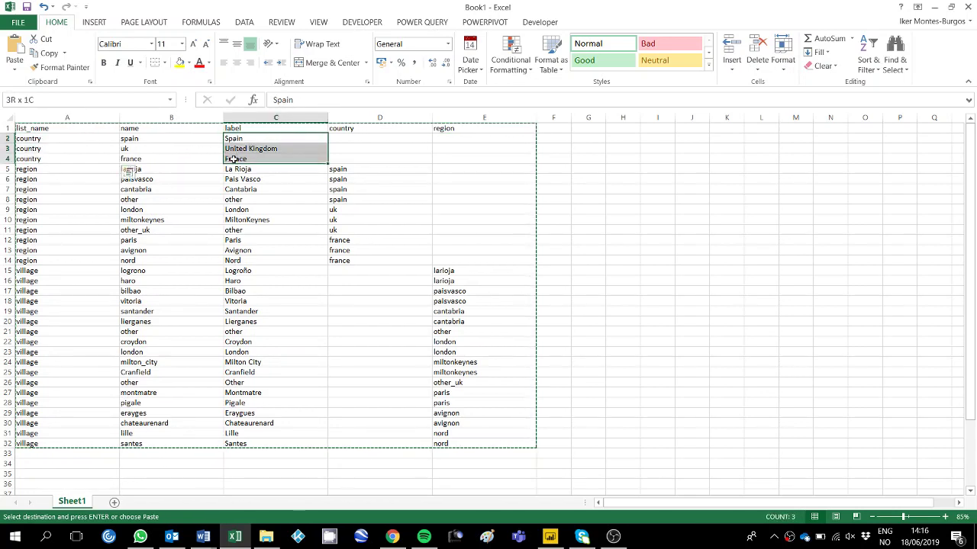
# Step: Examine the region rows, comparing their labels with the parent values spain, uk and france in the country column
pyautogui.click(69, 168)
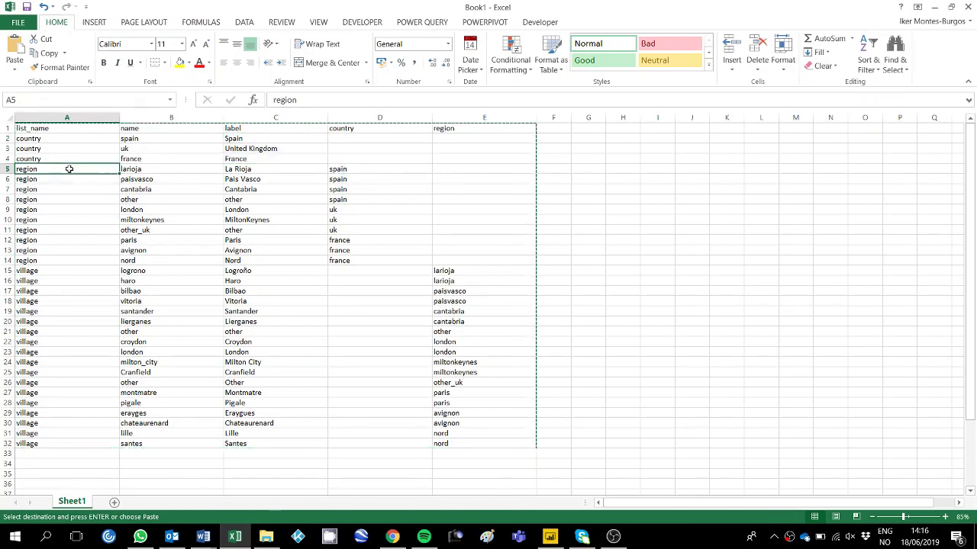
pyautogui.moveTo(344, 168); pyautogui.dragTo(261, 194)
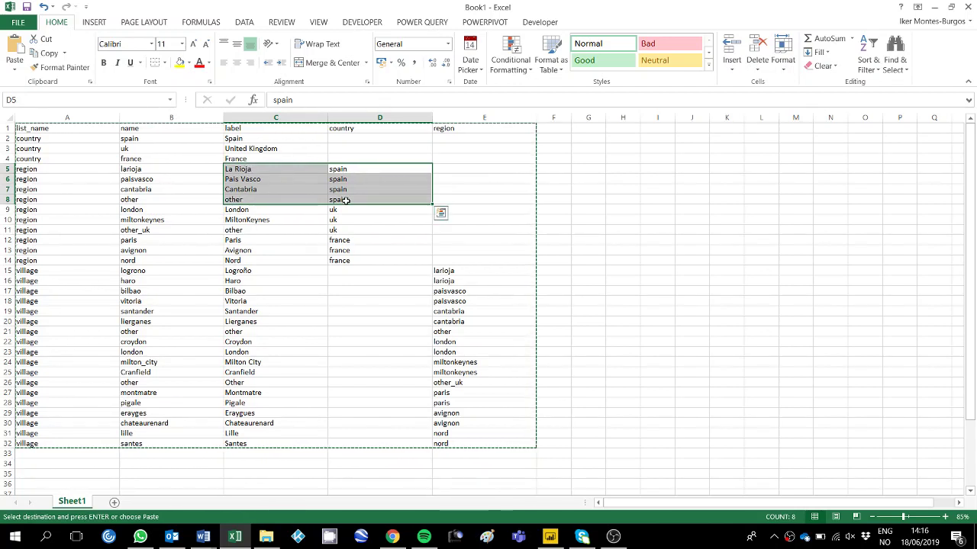
pyautogui.moveTo(338, 209); pyautogui.dragTo(334, 230)
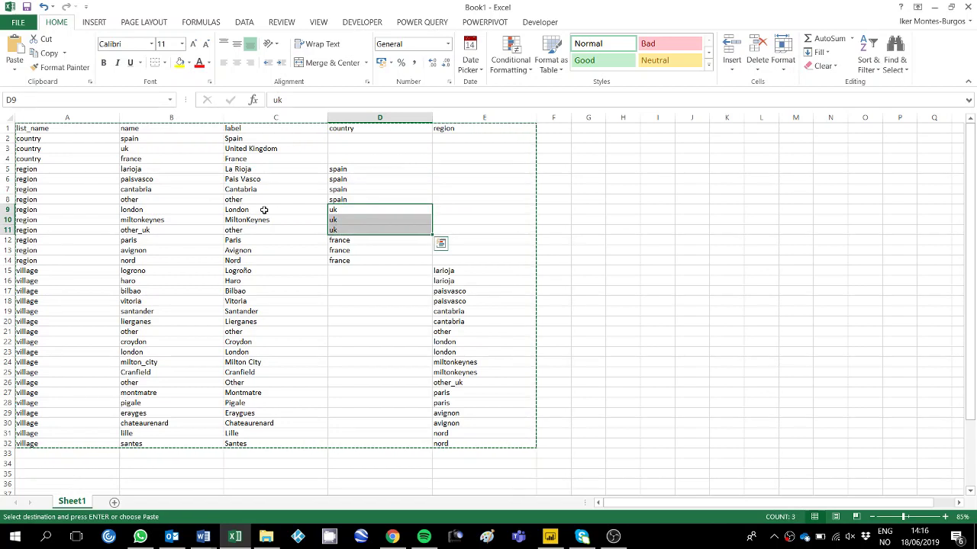
pyautogui.click(261, 210)
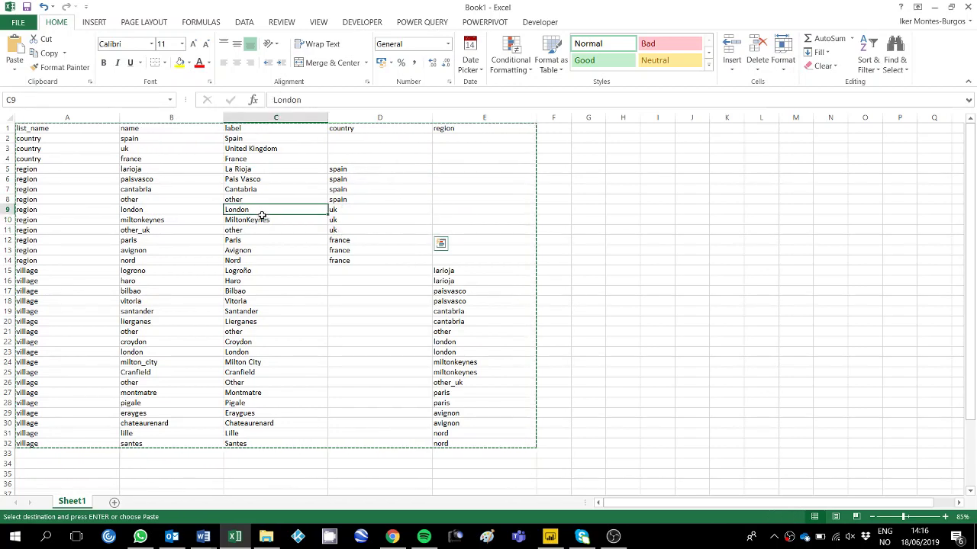
pyautogui.moveTo(262, 215); pyautogui.dragTo(261, 227)
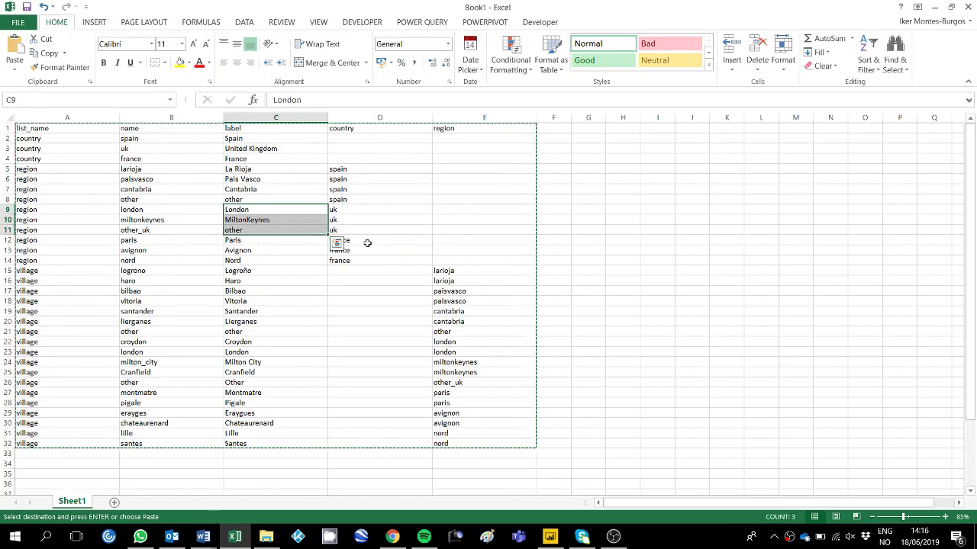
pyautogui.click(367, 242)
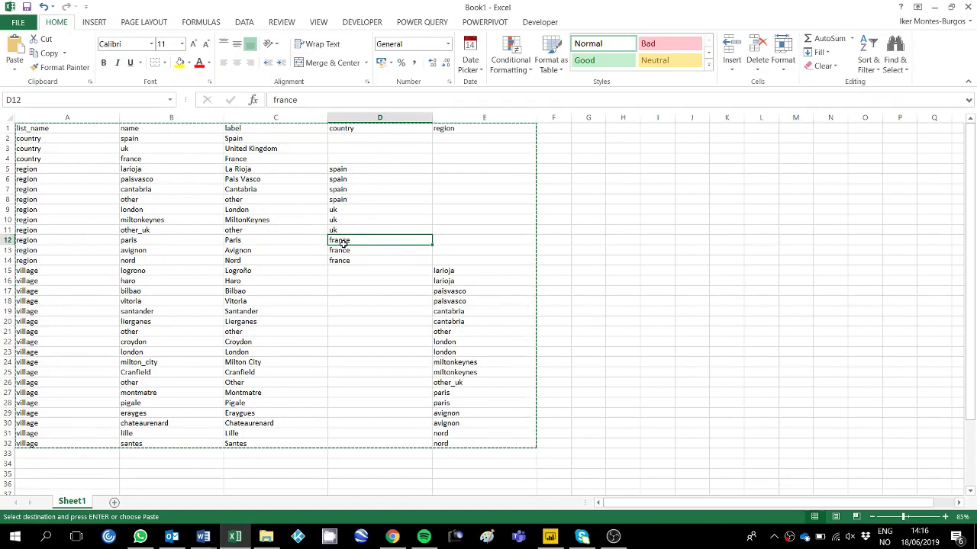
pyautogui.moveTo(342, 243); pyautogui.dragTo(340, 261)
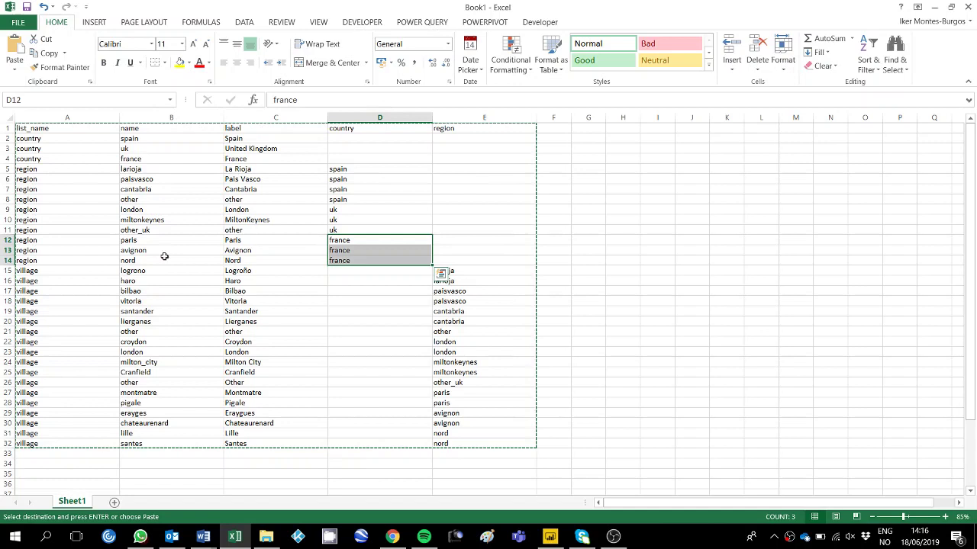
# Step: Examine the village rows, matching their labels to the parent values in the region column
pyautogui.click(466, 271)
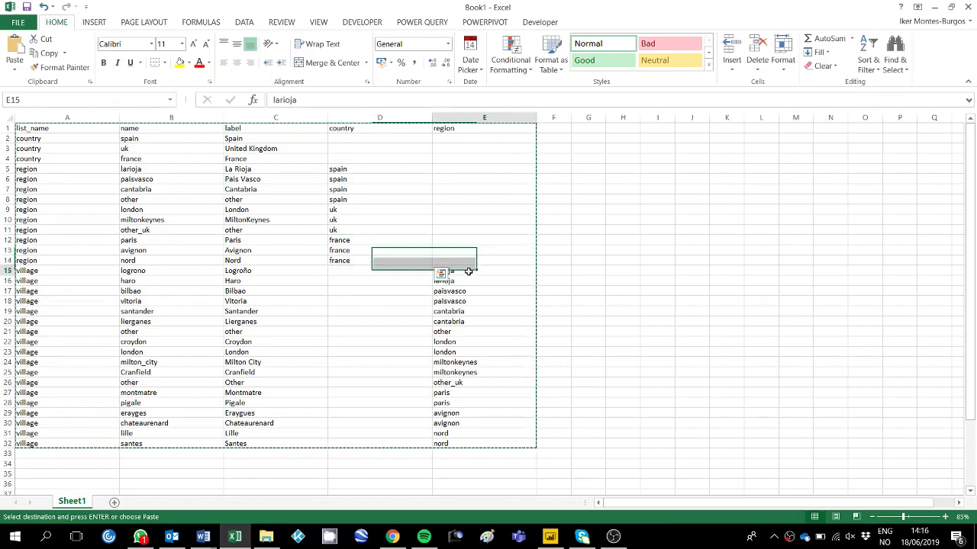
pyautogui.moveTo(467, 275); pyautogui.dragTo(465, 280)
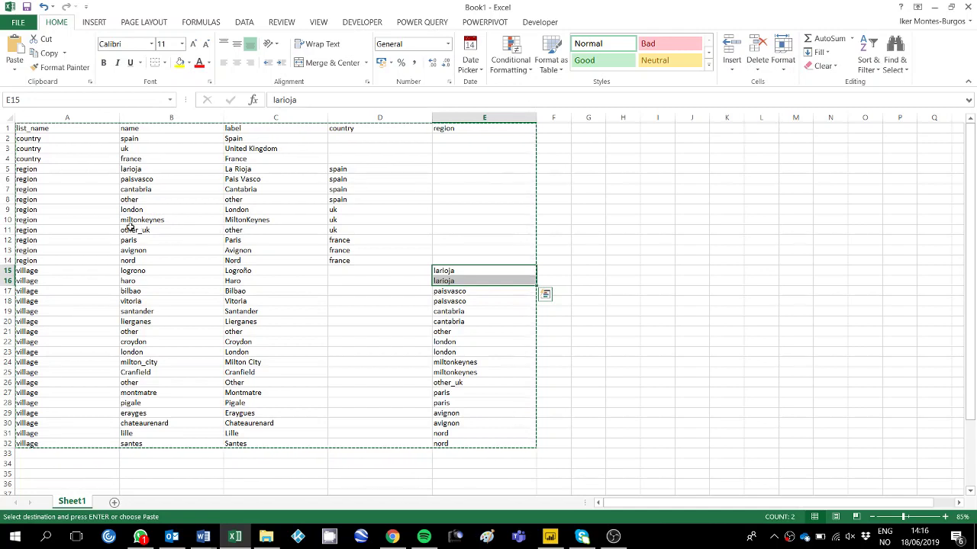
pyautogui.click(259, 169)
pyautogui.moveTo(457, 291); pyautogui.dragTo(457, 301)
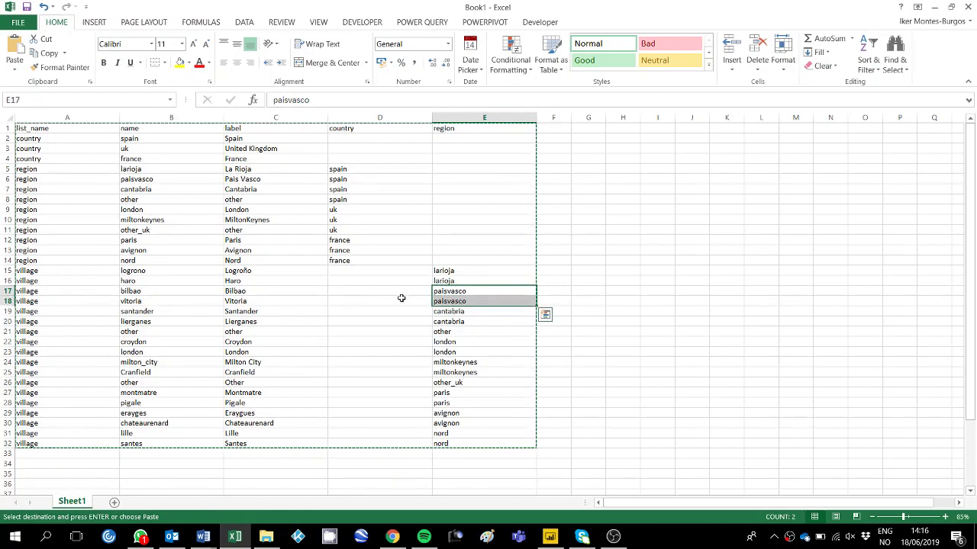
pyautogui.click(265, 282)
pyautogui.moveTo(261, 288); pyautogui.dragTo(275, 319)
pyautogui.click(290, 334)
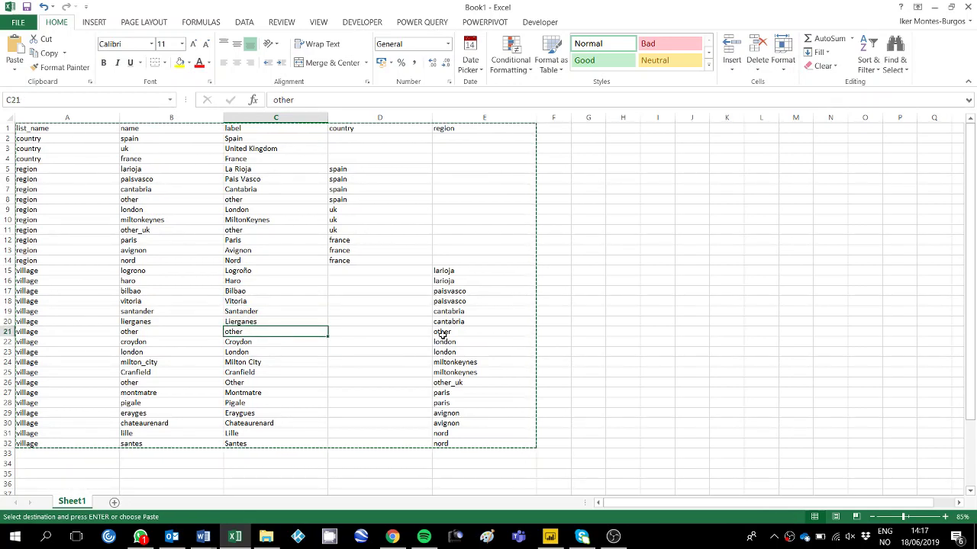
pyautogui.moveTo(443, 342); pyautogui.dragTo(42, 422)
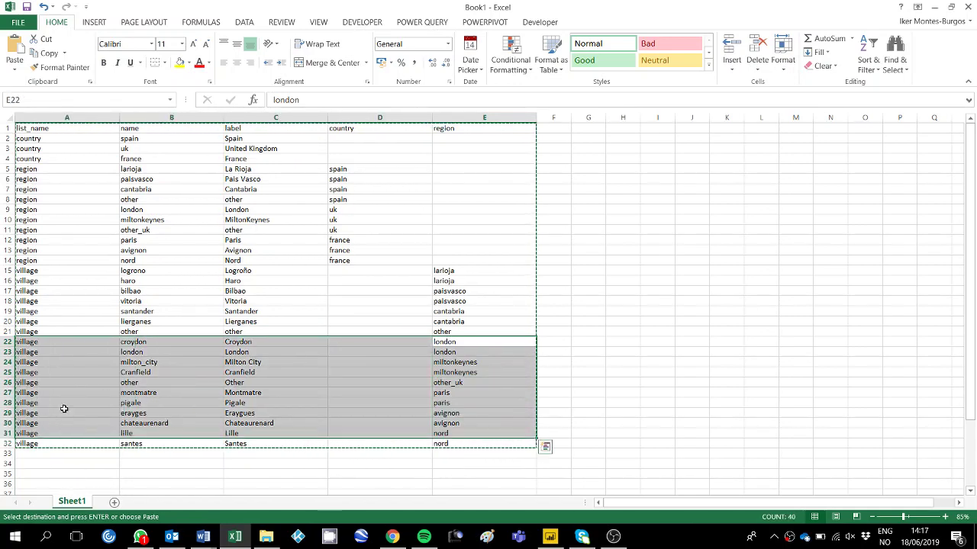
# Step: Review the list_name levels and the country and region headers, tracing the village Logroño through La Rioja to Spain
pyautogui.click(84, 258)
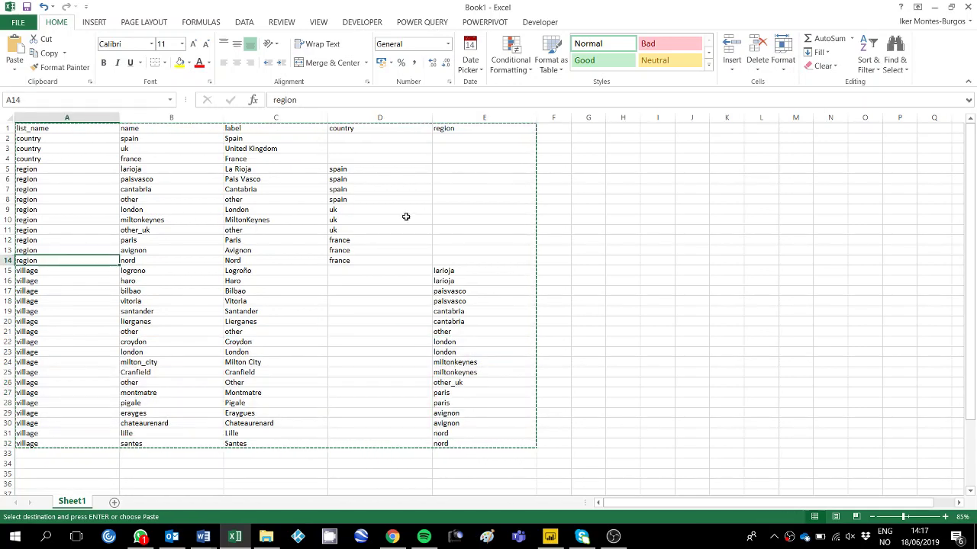
pyautogui.moveTo(36, 138); pyautogui.dragTo(54, 443)
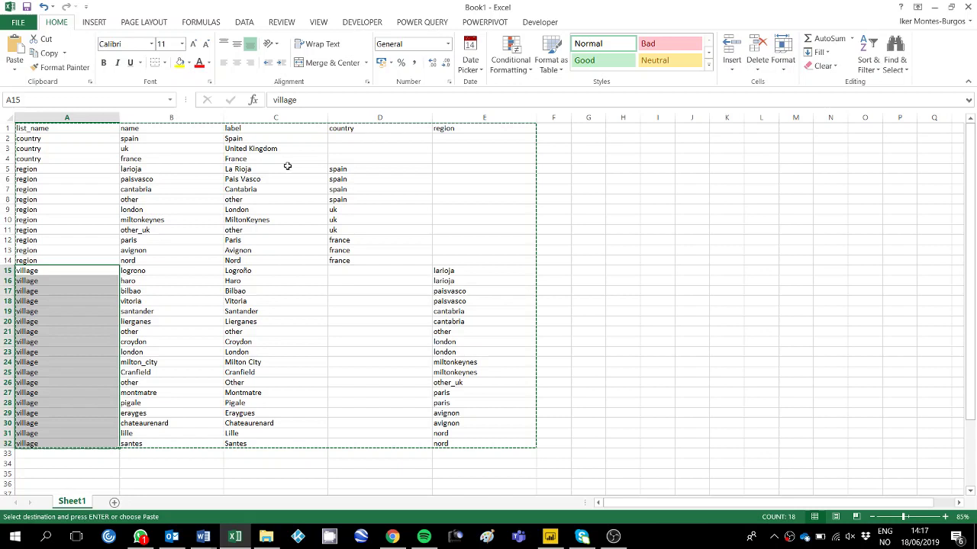
pyautogui.moveTo(340, 128); pyautogui.dragTo(445, 126)
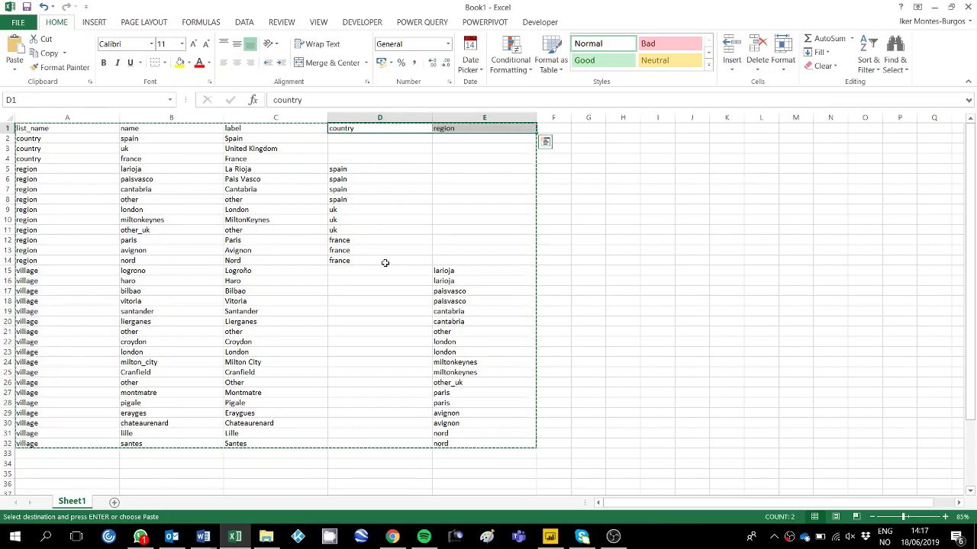
pyautogui.click(462, 271)
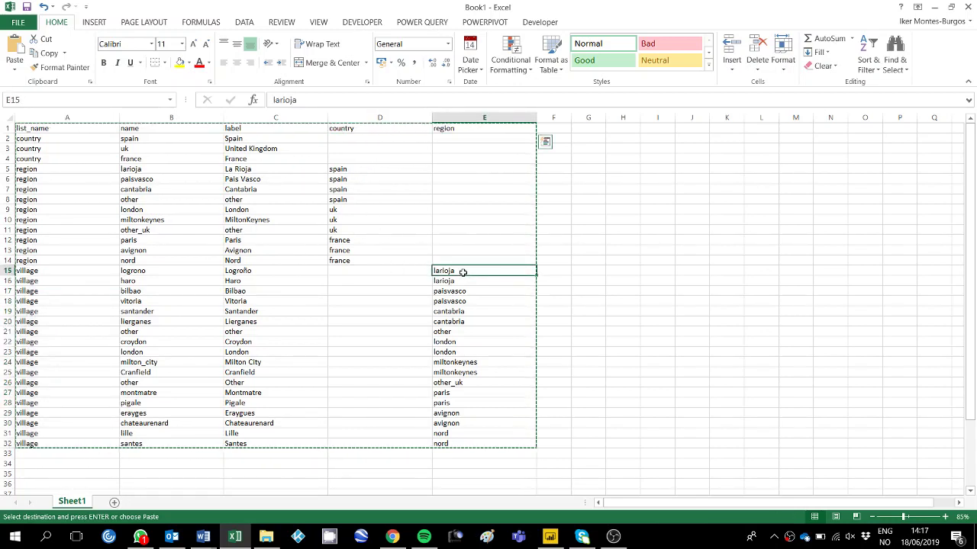
pyautogui.click(241, 270)
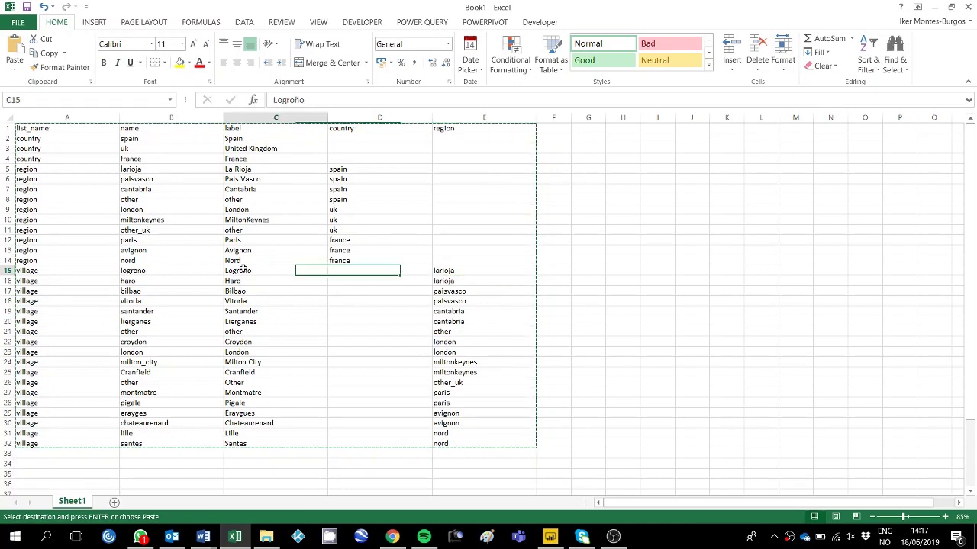
pyautogui.click(453, 271)
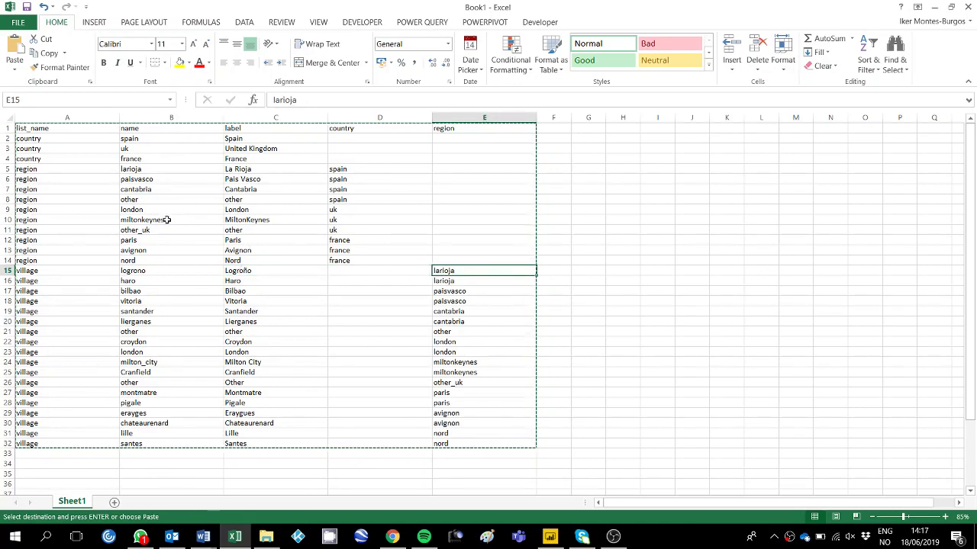
pyautogui.click(242, 168)
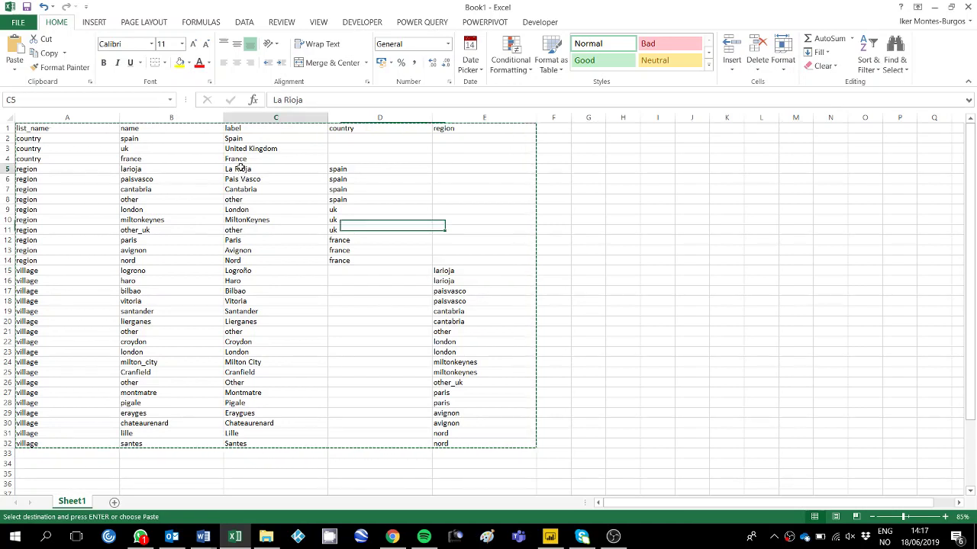
pyautogui.click(353, 168)
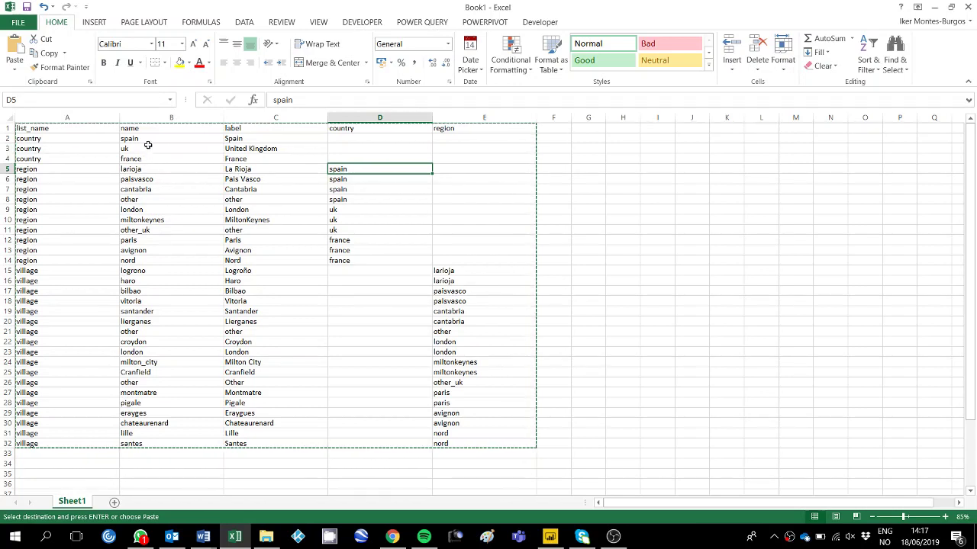
# Step: Trace the cascade through the label column, from Spain to its regions and from La Rioja to its villages Logroño and Haro
pyautogui.click(248, 139)
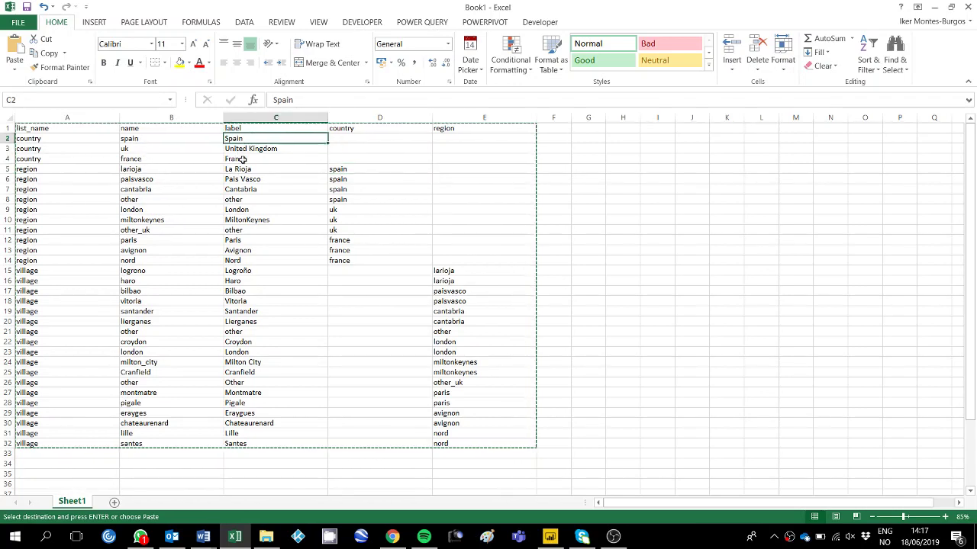
pyautogui.moveTo(243, 179); pyautogui.dragTo(241, 199)
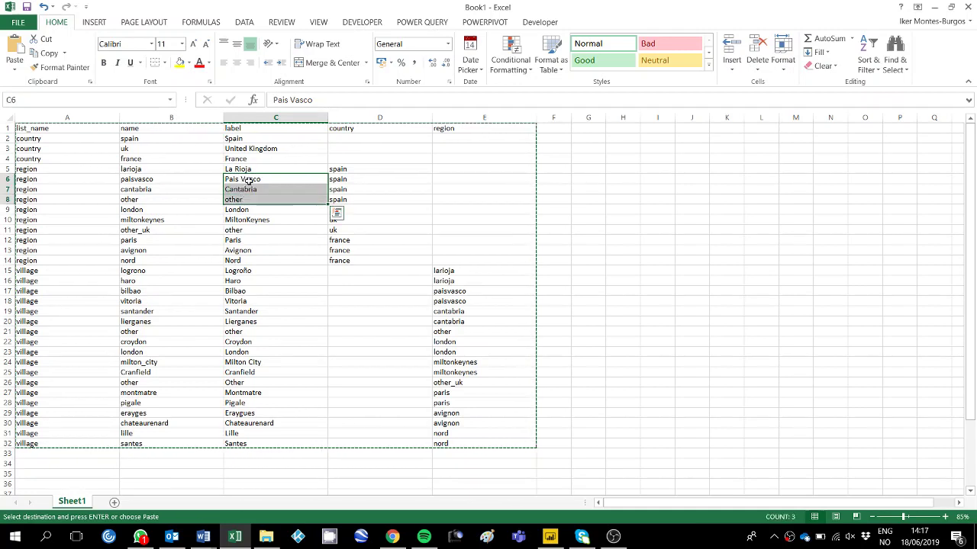
pyautogui.click(252, 172)
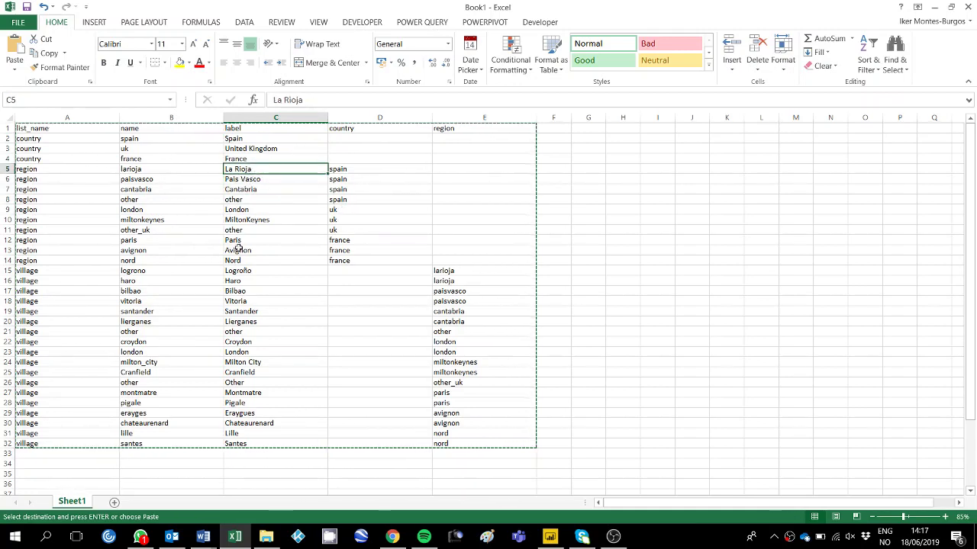
pyautogui.moveTo(273, 271); pyautogui.dragTo(273, 282)
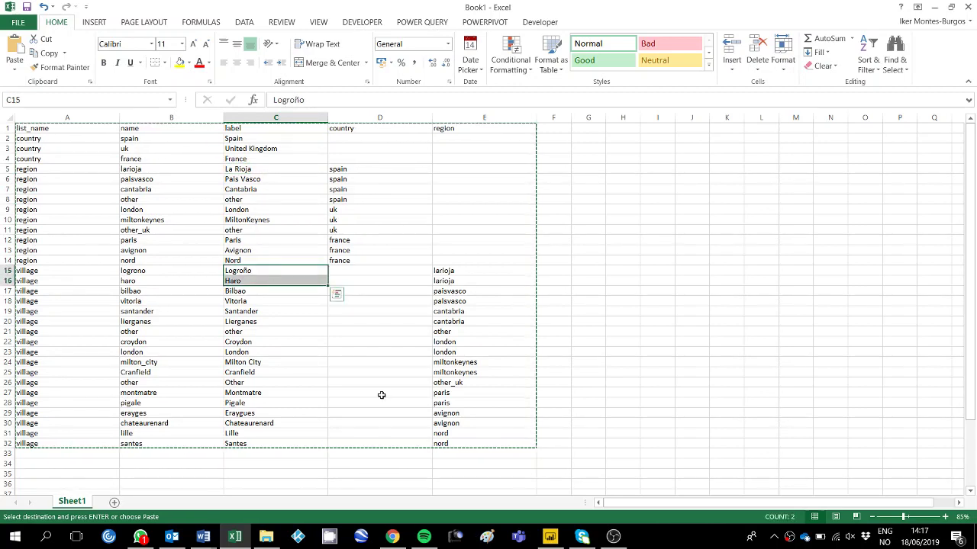
# Step: Copy the whole cascade table, cells A1 to E32, including the header row
pyautogui.click(455, 444)
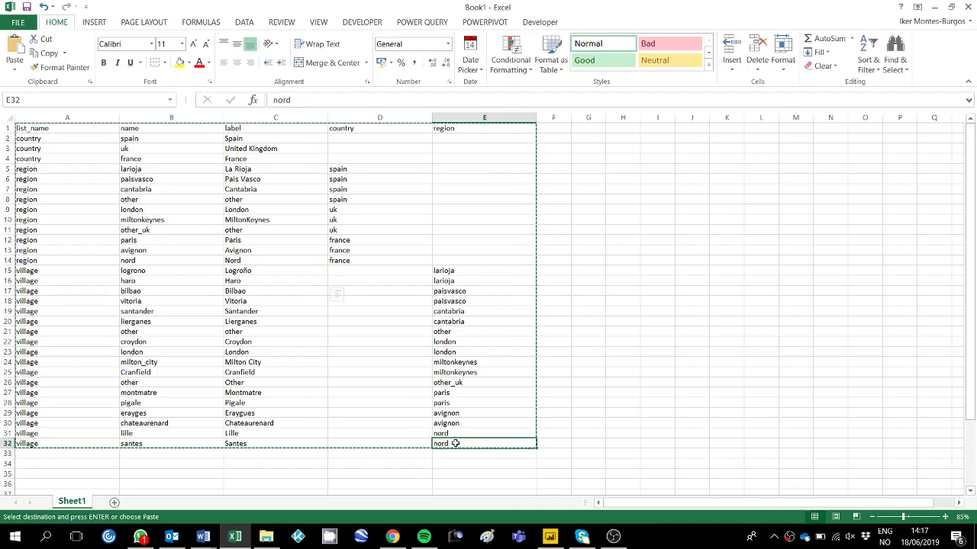
pyautogui.moveTo(455, 443); pyautogui.dragTo(67, 125)
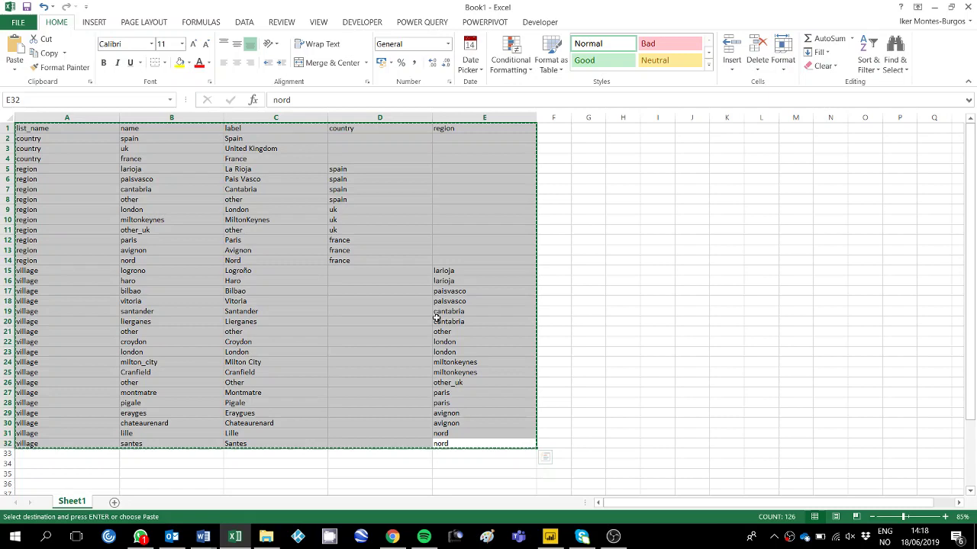
pyautogui.hotkey('ctrl', 'q')
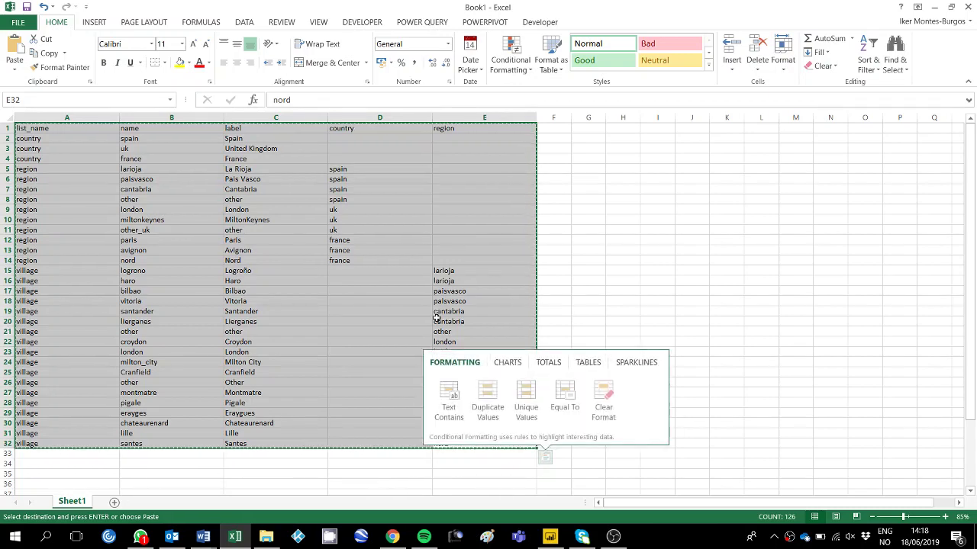
pyautogui.rightClick(436, 319)
pyautogui.rightClick(362, 304)
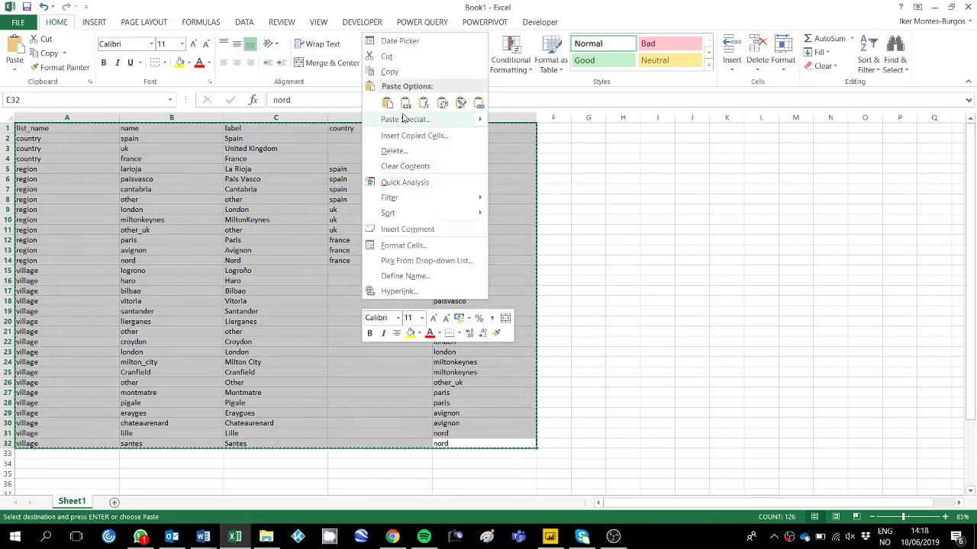
pyautogui.click(381, 74)
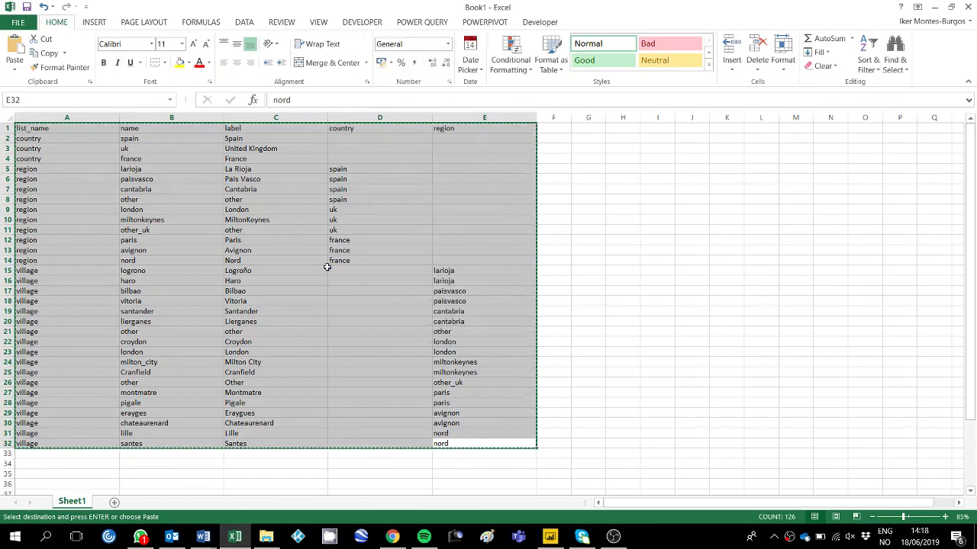
# Step: Switch to KoBoToolbox in Chrome, edit the form "test cascade select 2" and start inserting a cascading select
pyautogui.hotkey('alt', 'Tab')
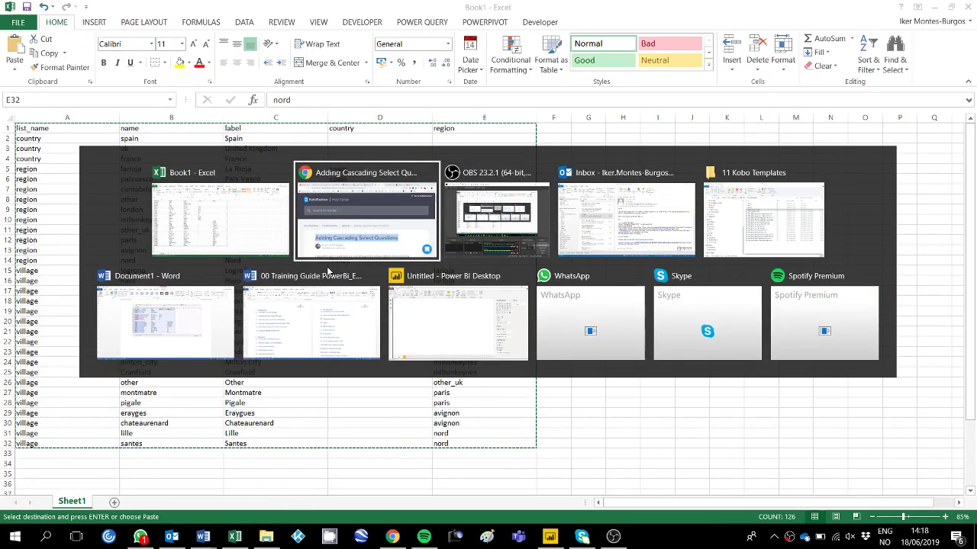
pyautogui.hotkey('alt', 'Tab')
pyautogui.click(316, 214)
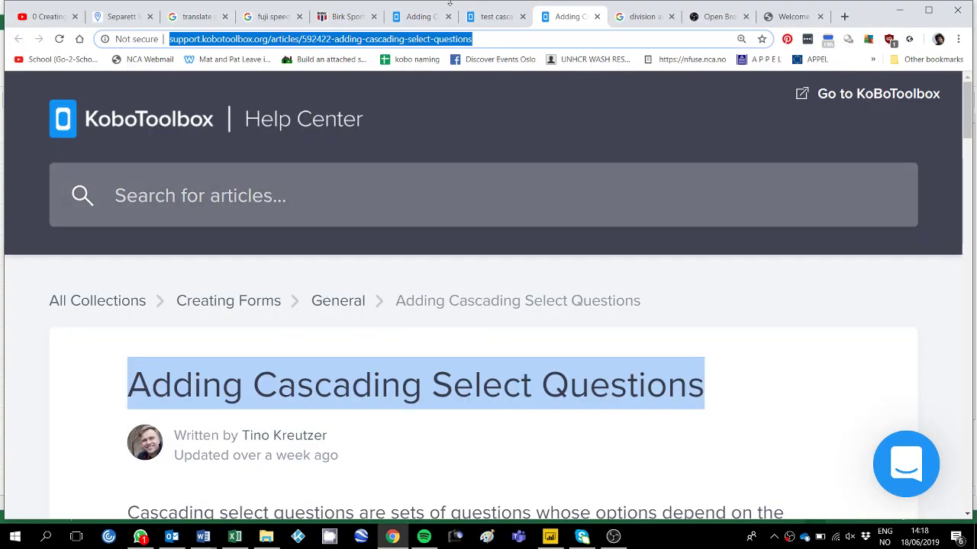
pyautogui.click(494, 17)
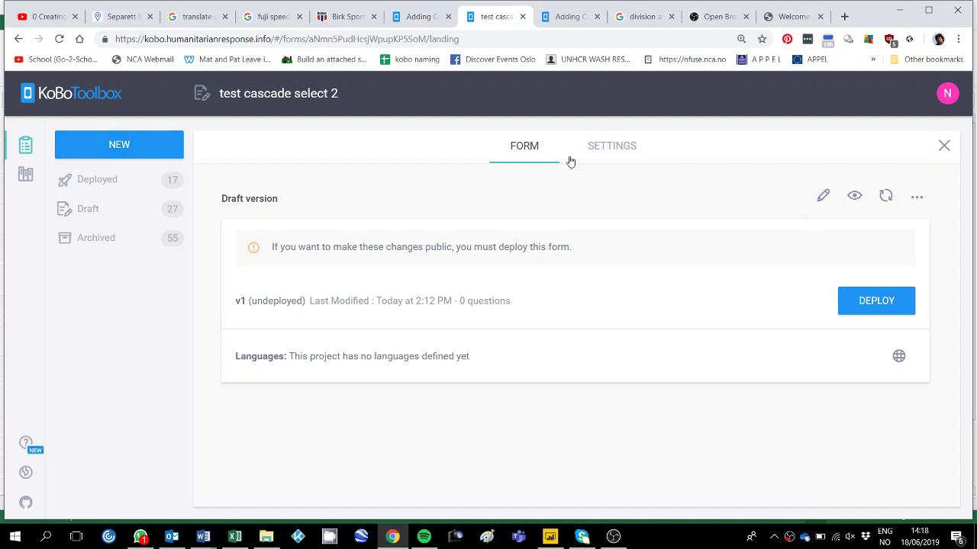
pyautogui.click(822, 196)
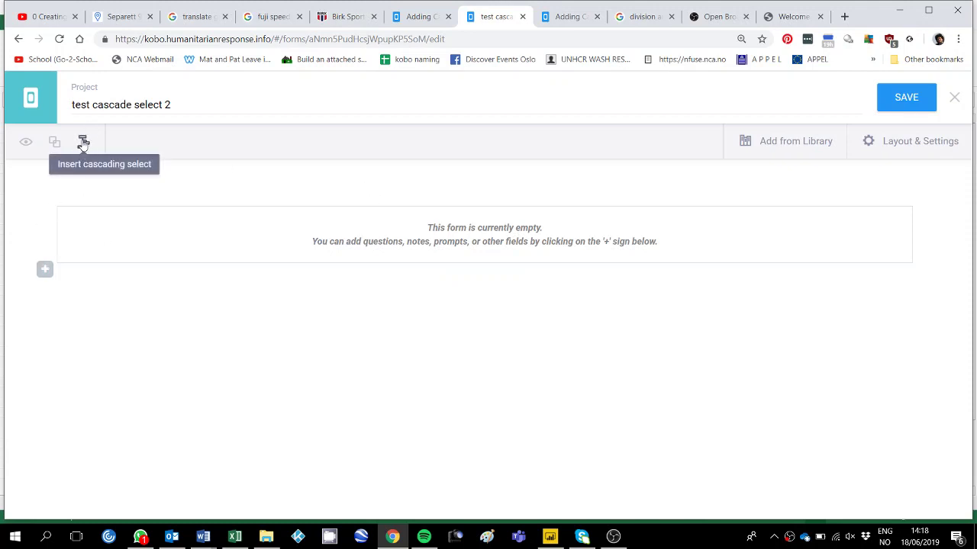
pyautogui.click(84, 144)
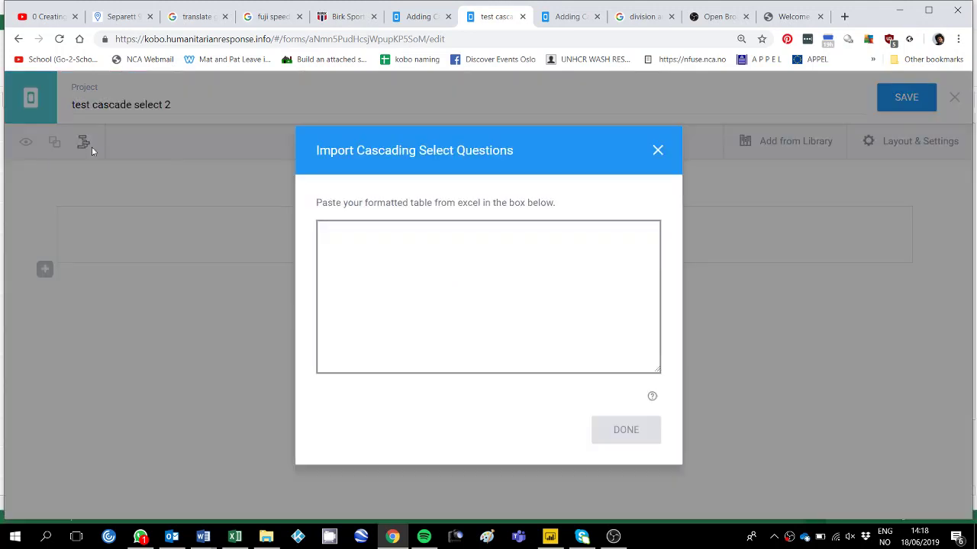
# Step: Try the unformatted text "fefwfe wefwef w fwe wefw" as import content and check the validation line
pyautogui.click(347, 232)
pyautogui.write('fefwfe')
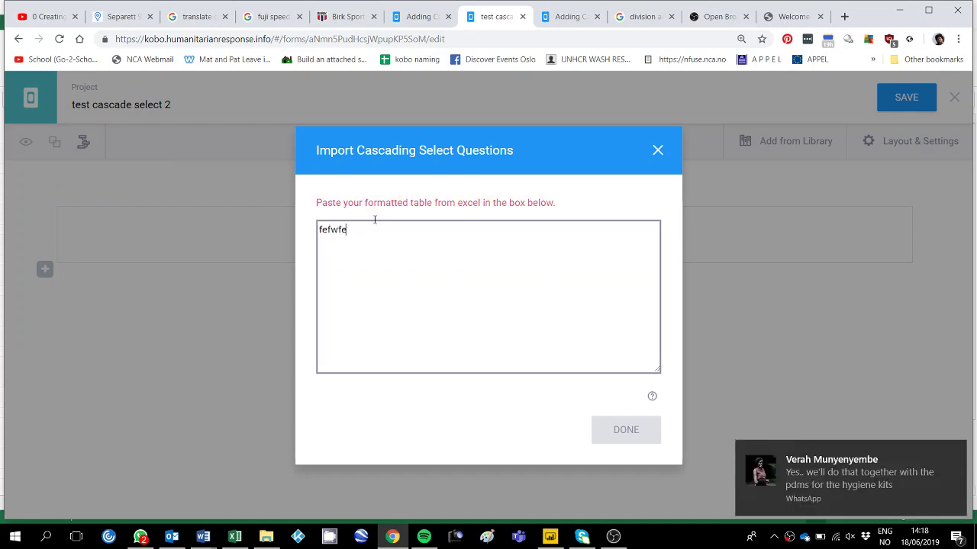
pyautogui.write(' wefwef w fwe wefw')
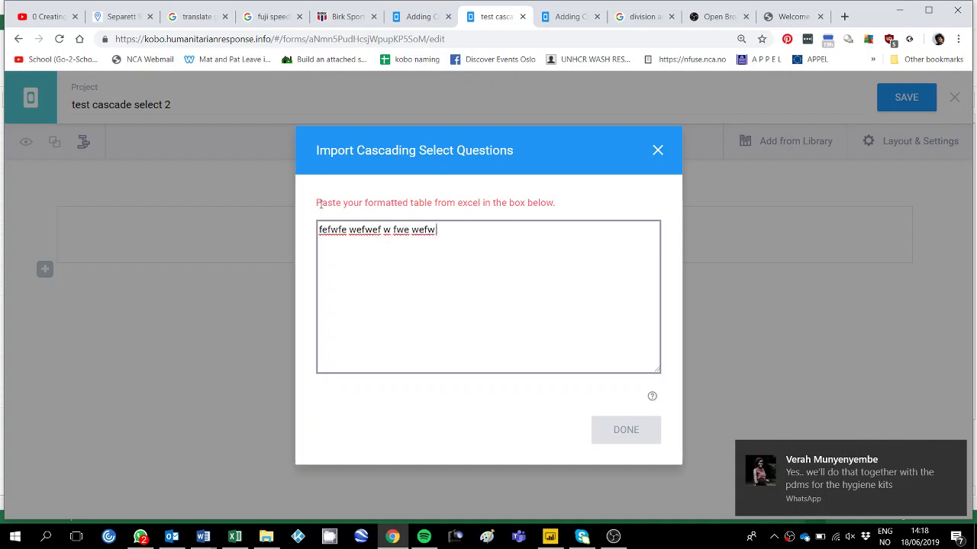
pyautogui.moveTo(317, 202); pyautogui.dragTo(560, 207)
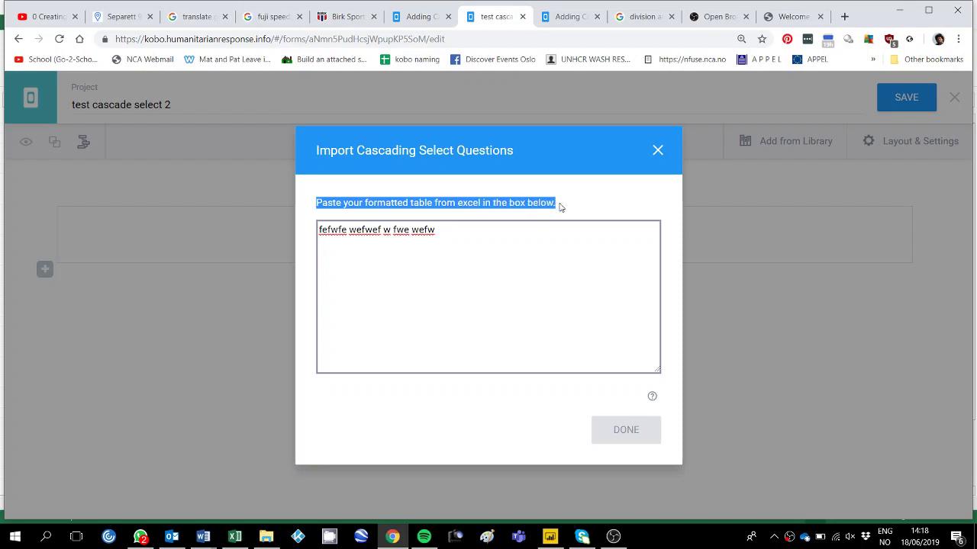
# Step: Replace the test text in the import box with the copied Excel table and check its header and first rows
pyautogui.moveTo(479, 236); pyautogui.dragTo(312, 226)
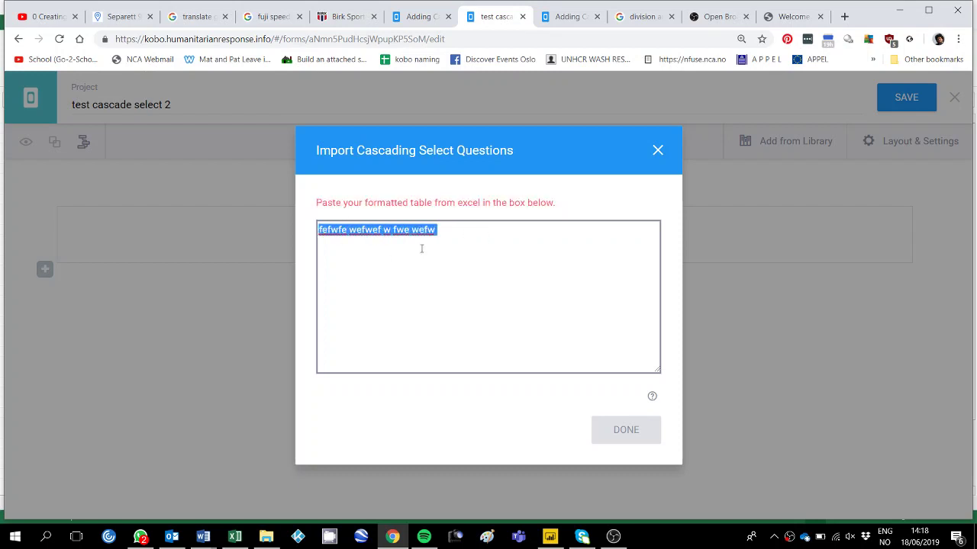
pyautogui.hotkey('ctrl', 'v')
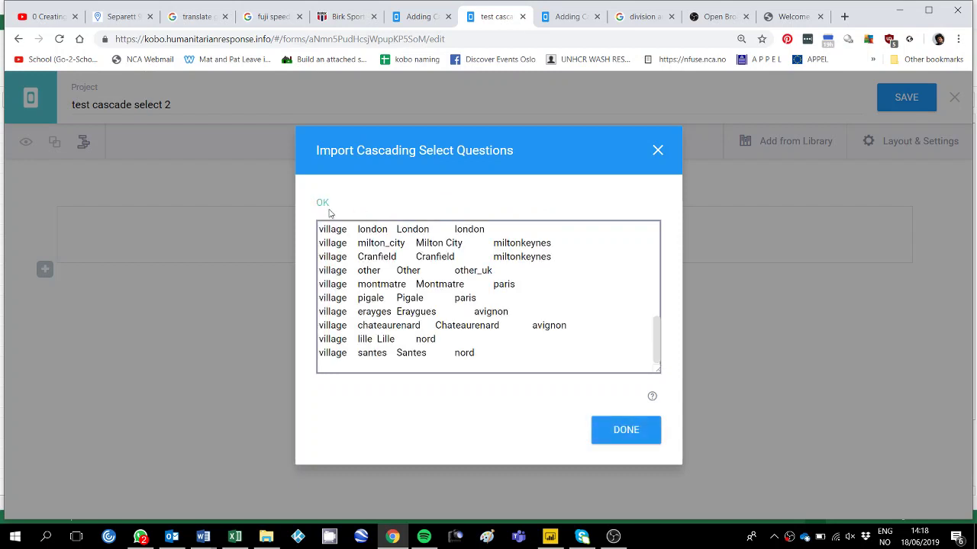
pyautogui.scroll(5, 368, 281)
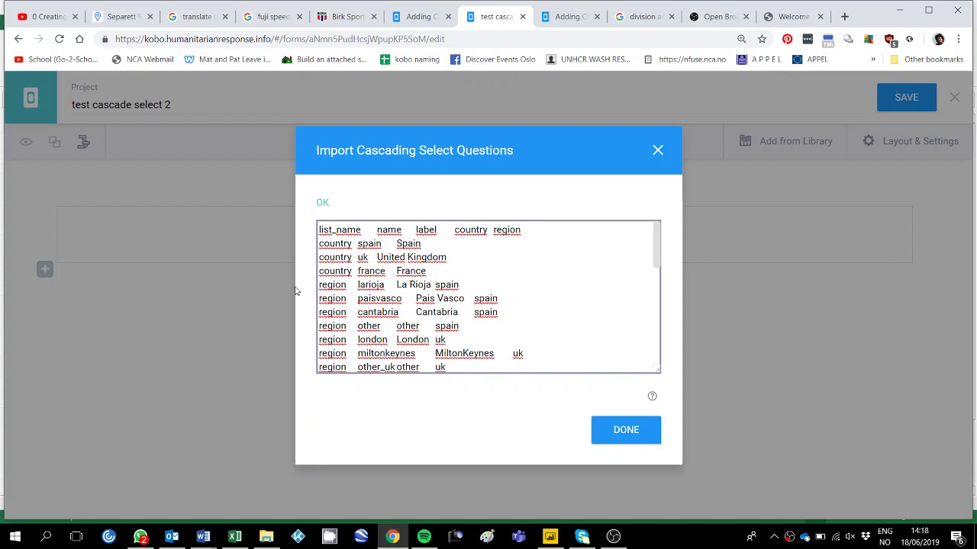
# Step: Consult the help article on adding cascading select questions, skim its import instructions, and return to the form's import dialog
pyautogui.moveTo(651, 397)
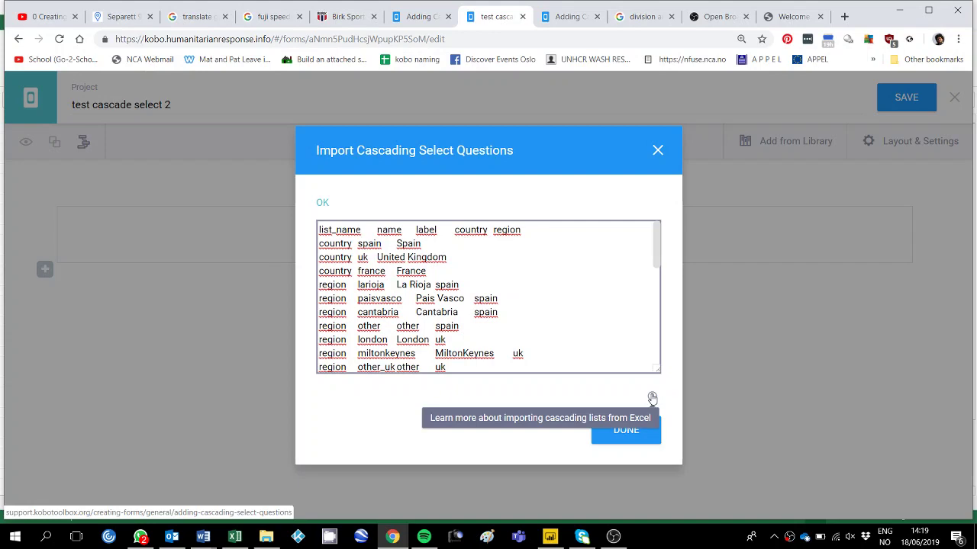
pyautogui.click(651, 396)
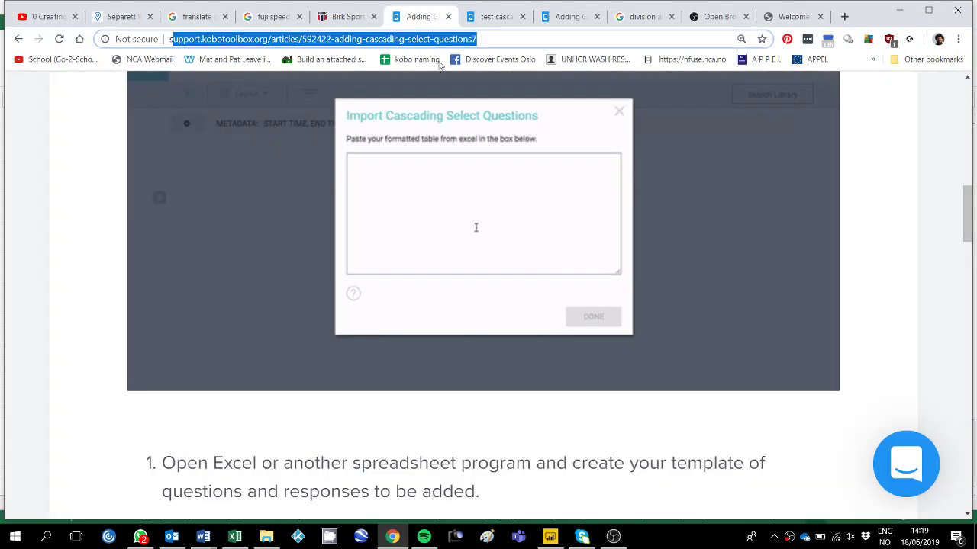
pyautogui.scroll(-9, 513, 389)
pyautogui.scroll(12, 513, 385)
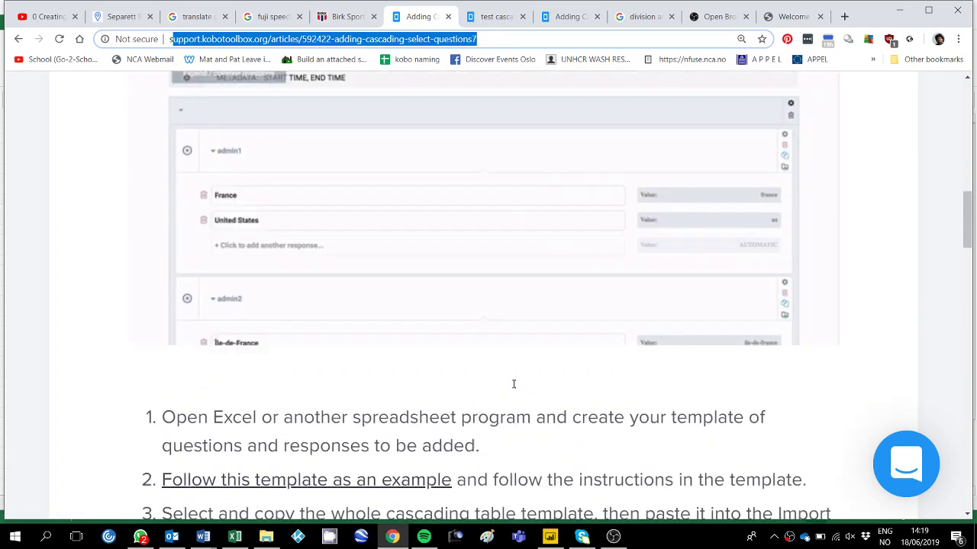
pyautogui.scroll(4, 514, 384)
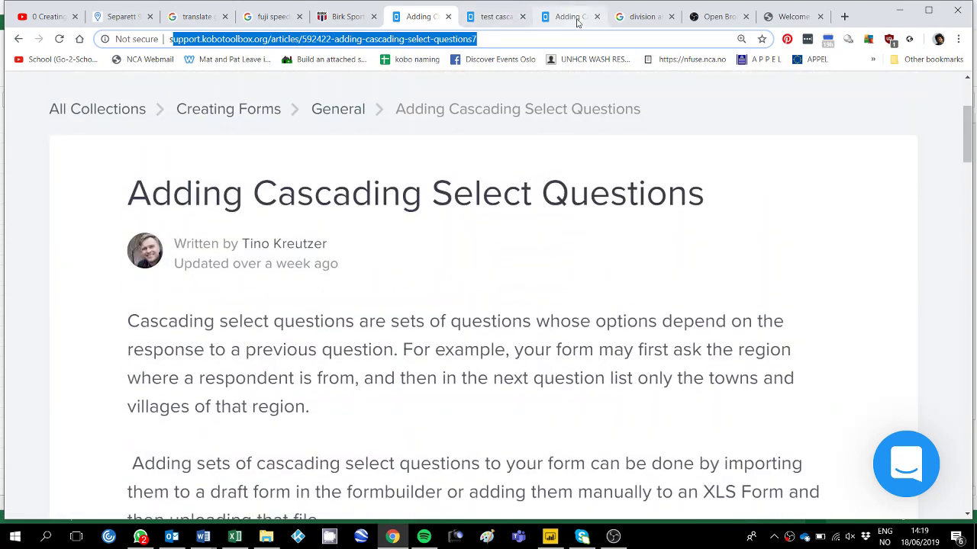
pyautogui.click(569, 16)
pyautogui.click(497, 10)
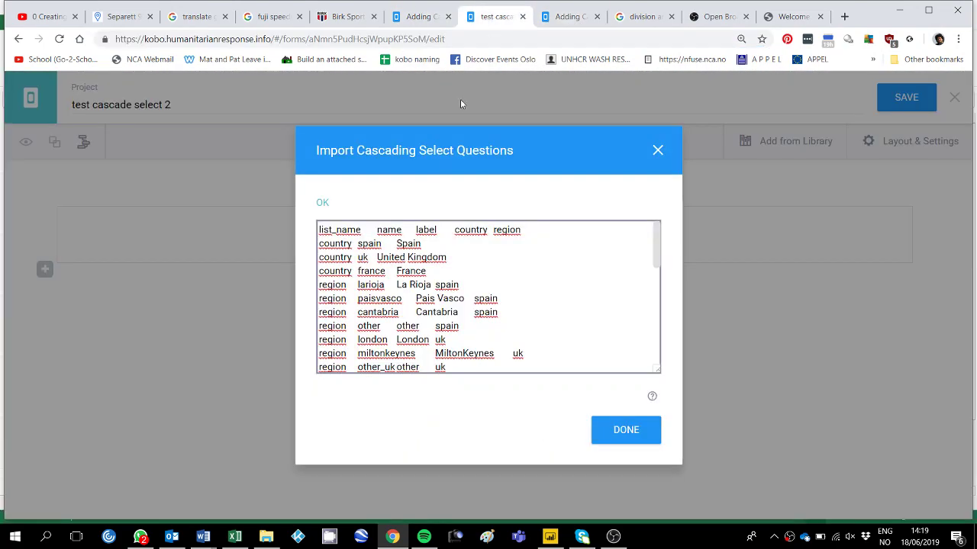
# Step: Import the pasted table as cascading questions and review the country, region and village questions with their options
pyautogui.click(621, 431)
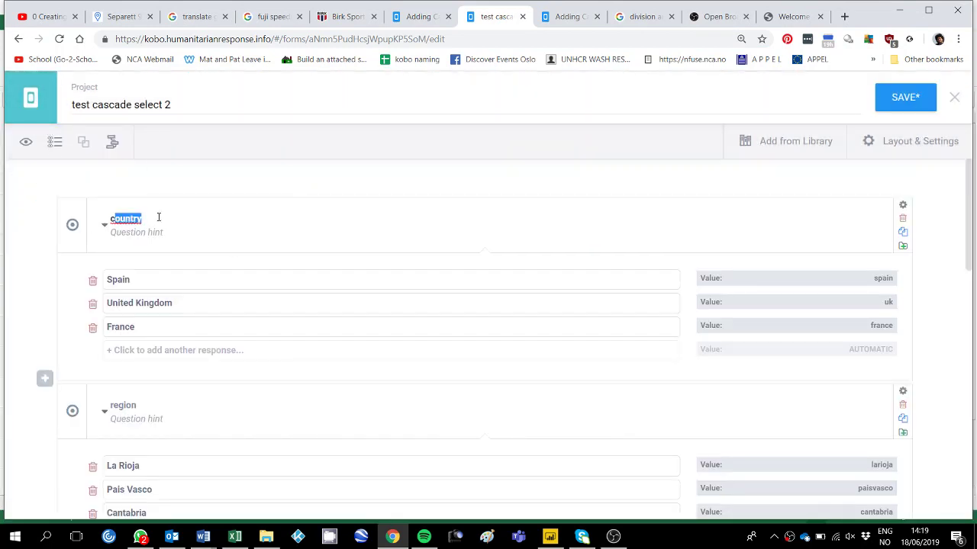
pyautogui.scroll(-3, 159, 217)
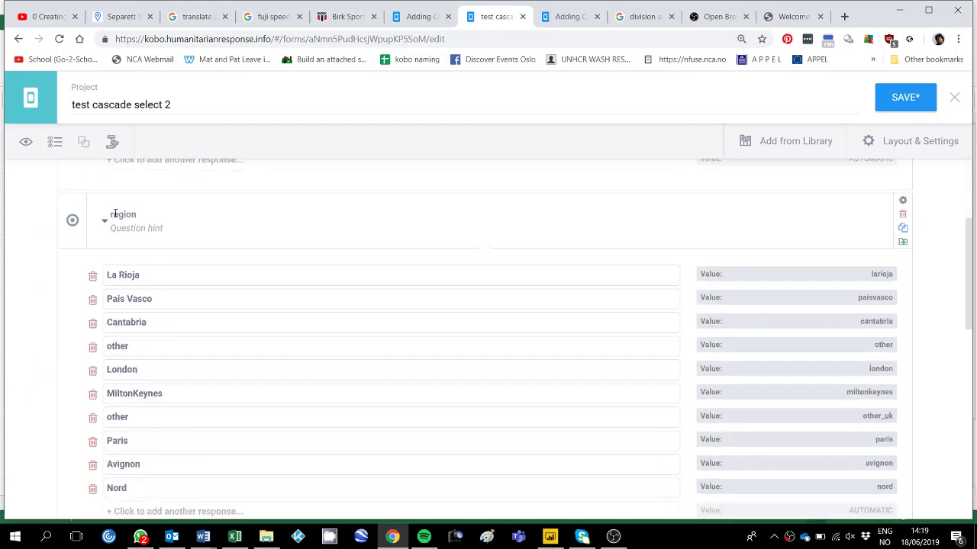
pyautogui.scroll(-6, 167, 225)
pyautogui.scroll(1, 170, 233)
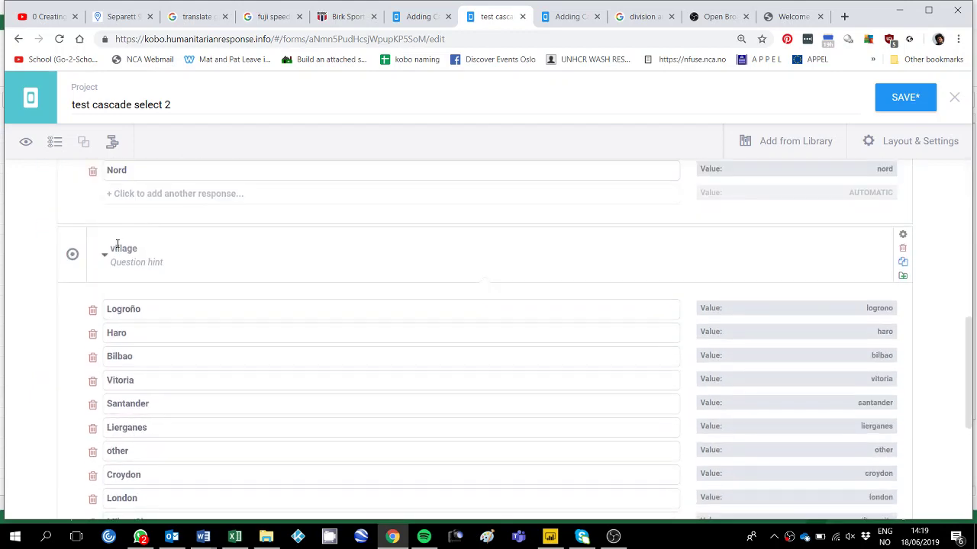
pyautogui.scroll(-4, 174, 251)
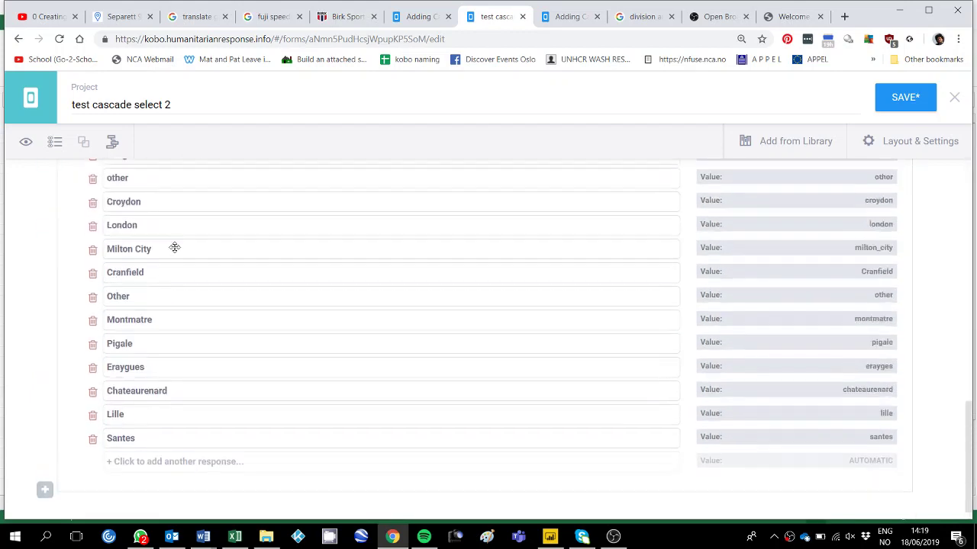
pyautogui.scroll(4, 172, 246)
# Step: Preview the form and answer country with Spain, region with other, and village with other
pyautogui.click(24, 146)
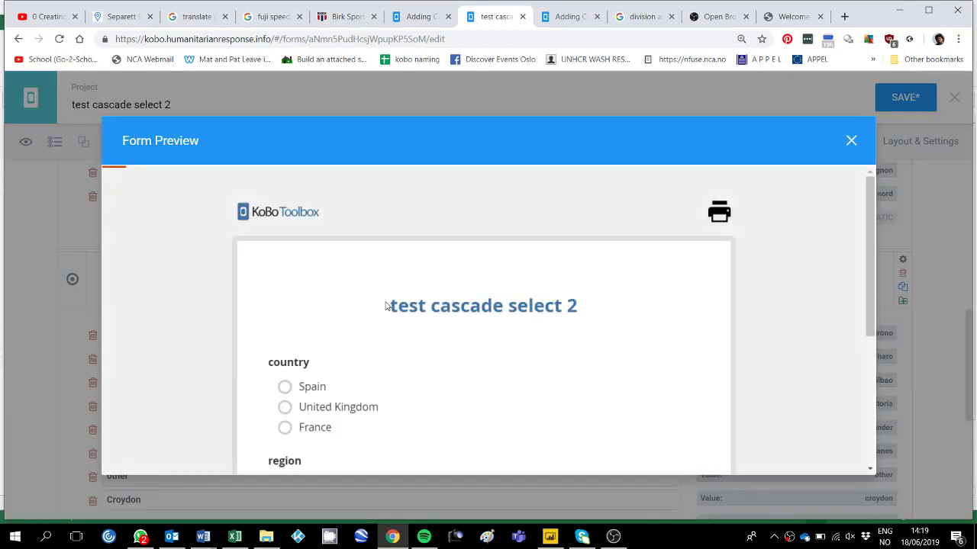
pyautogui.scroll(-2, 387, 305)
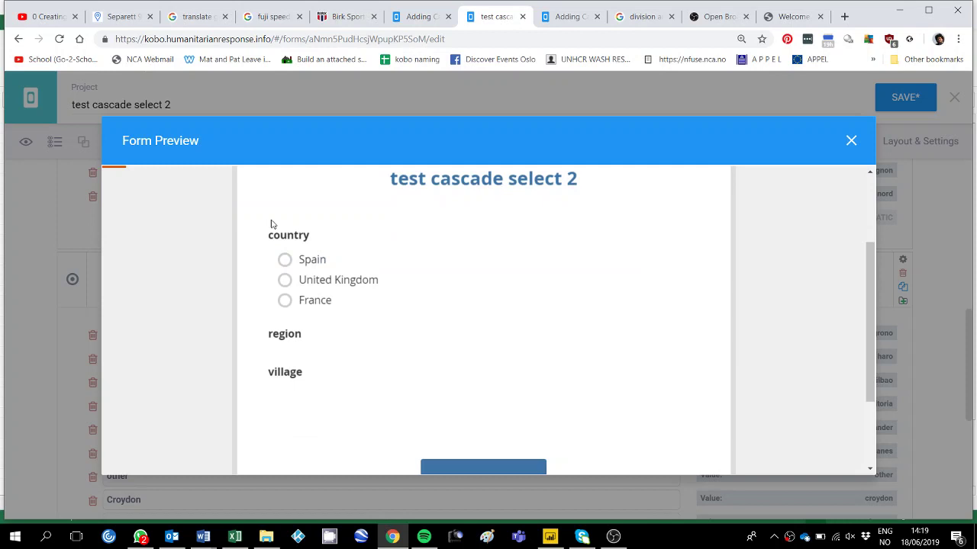
pyautogui.moveTo(286, 236); pyautogui.dragTo(317, 238)
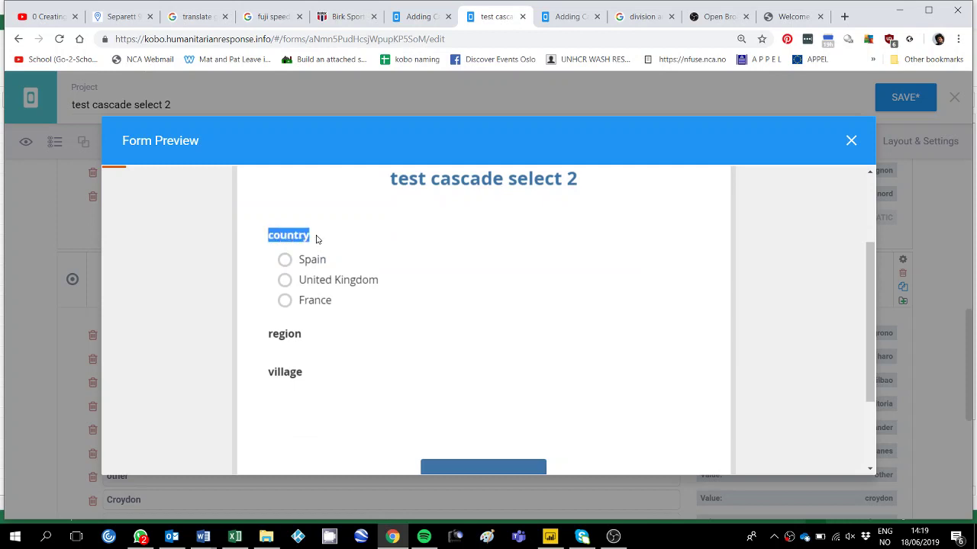
pyautogui.click(284, 261)
pyautogui.scroll(-1, 348, 328)
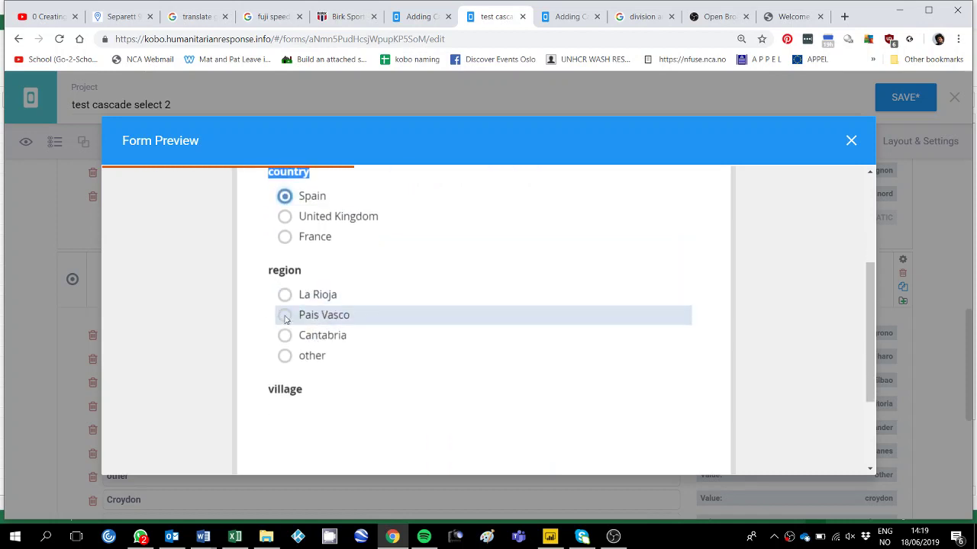
pyautogui.click(290, 360)
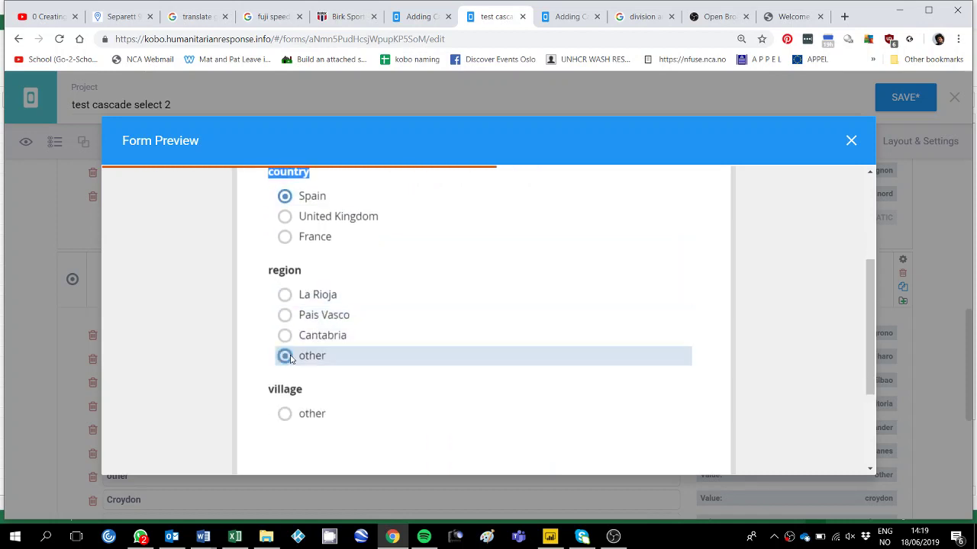
pyautogui.click(285, 415)
# Step: Test Spain's regions La Rioja, Pais Vasco, Cantabria and other, comparing the village choices offered for each
pyautogui.click(287, 296)
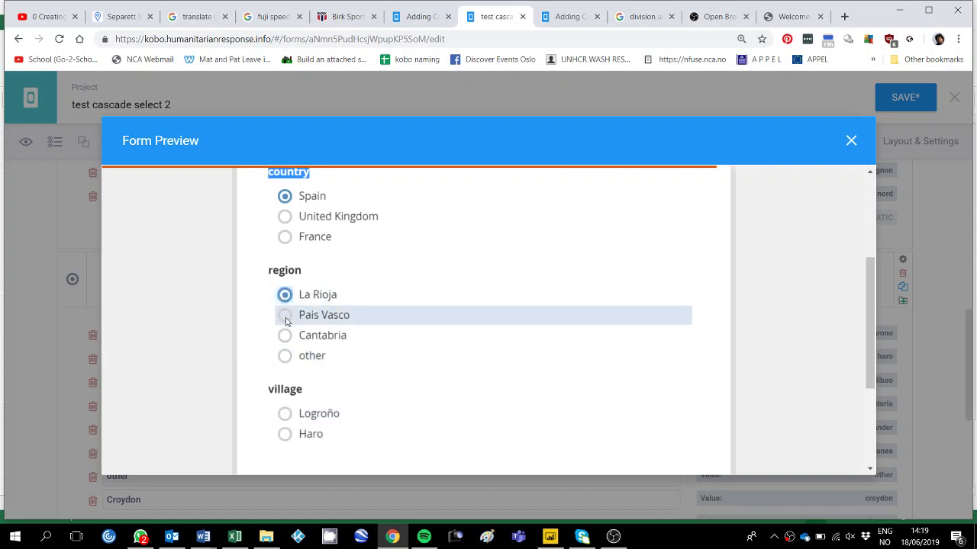
pyautogui.click(284, 315)
pyautogui.click(285, 336)
pyautogui.click(284, 297)
pyautogui.click(285, 315)
pyautogui.click(284, 336)
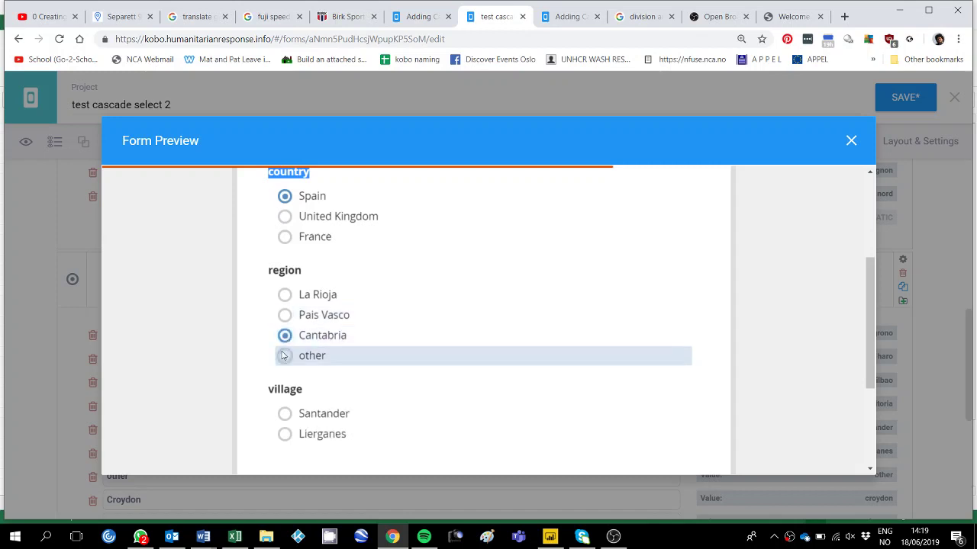
pyautogui.click(284, 355)
pyautogui.click(287, 297)
# Step: Choose United Kingdom as country and test the regions London, MiltonKeynes and other against their village choices
pyautogui.scroll(2, 289, 302)
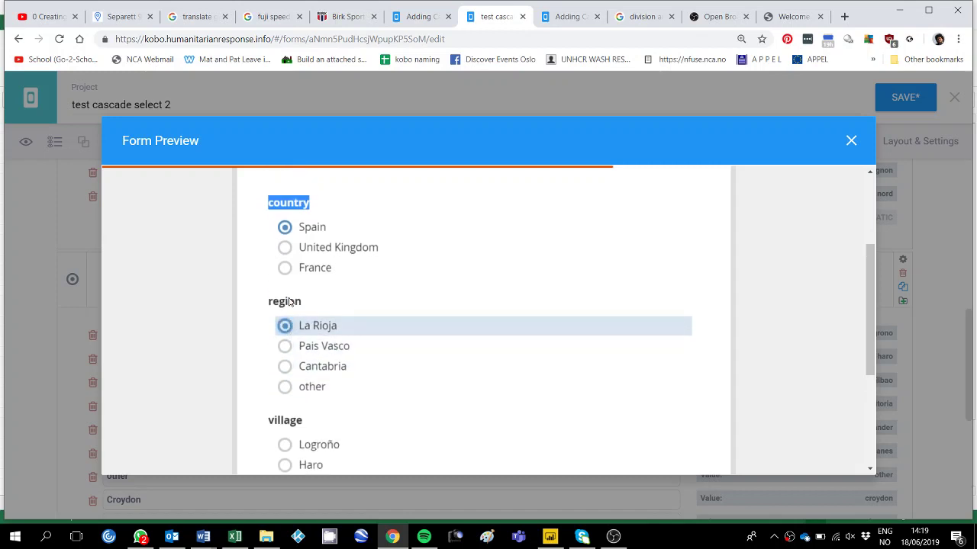
pyautogui.click(284, 279)
pyautogui.scroll(-2, 315, 305)
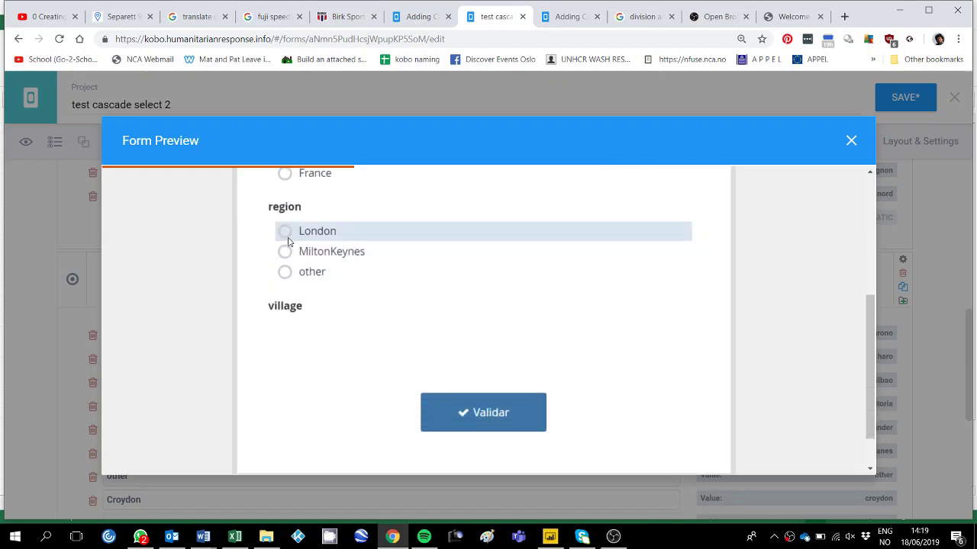
pyautogui.click(285, 231)
pyautogui.click(284, 251)
pyautogui.click(285, 273)
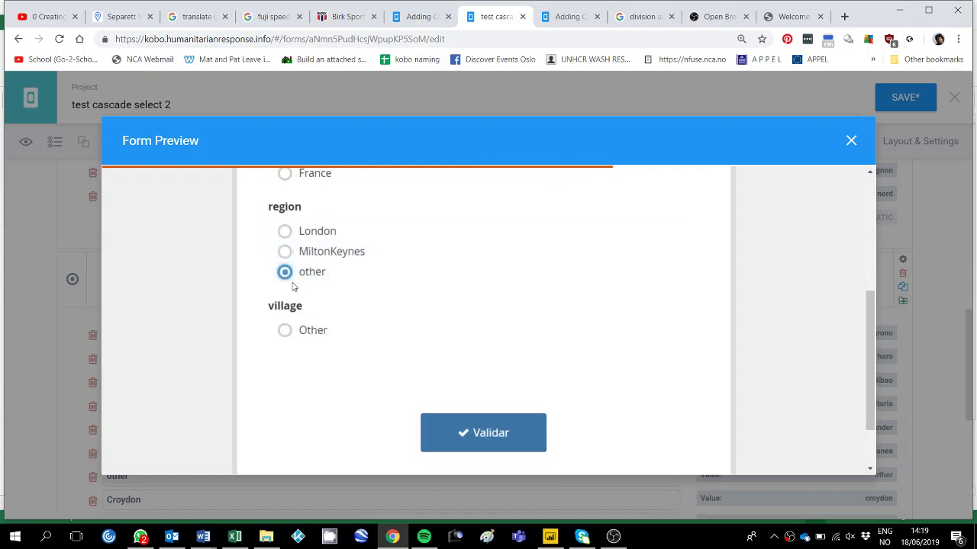
# Step: Choose France as country and test the regions Paris, Nord and Avignon against their village choices
pyautogui.scroll(1, 288, 254)
pyautogui.click(284, 237)
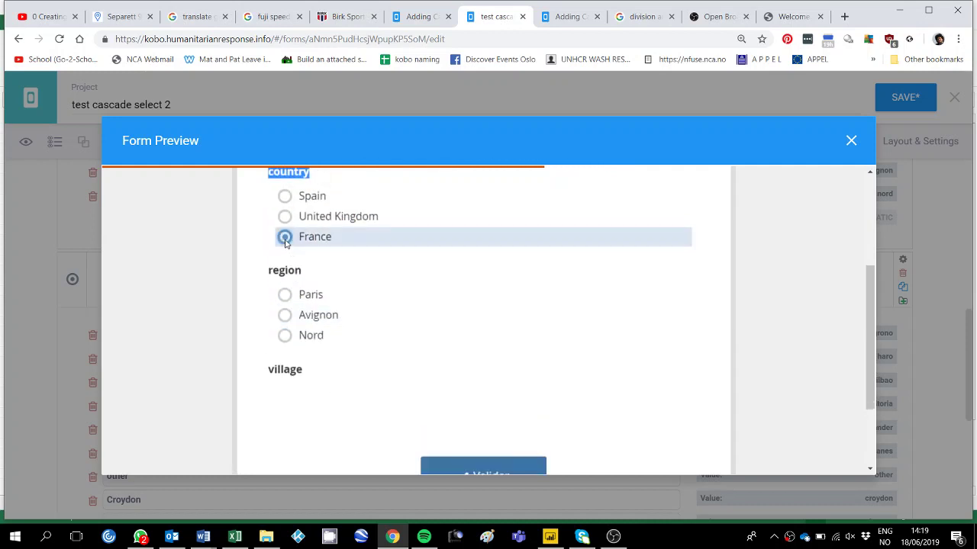
pyautogui.click(284, 295)
pyautogui.click(285, 336)
pyautogui.click(285, 315)
pyautogui.click(285, 294)
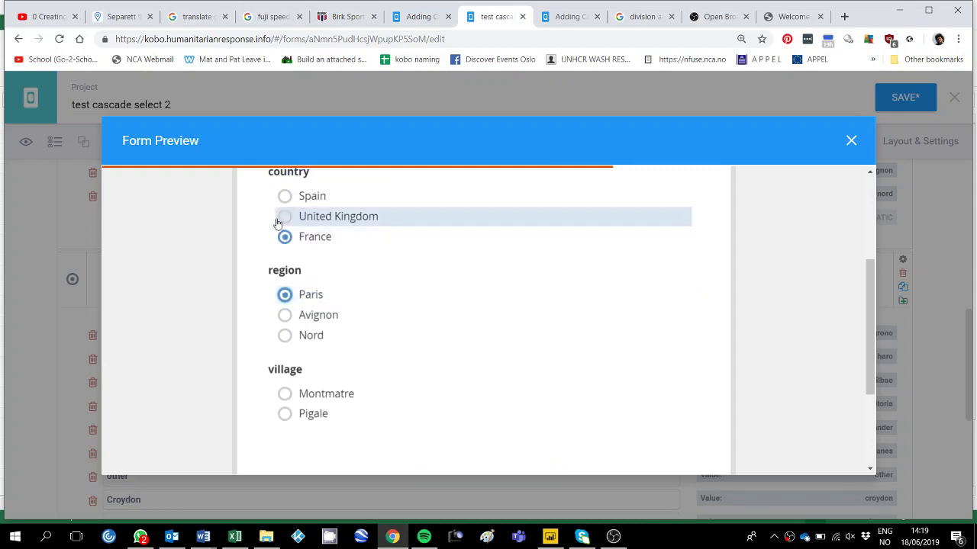
# Step: Change the country answer to Spain, United Kingdom and France in turn, comparing the region choices for each
pyautogui.click(284, 196)
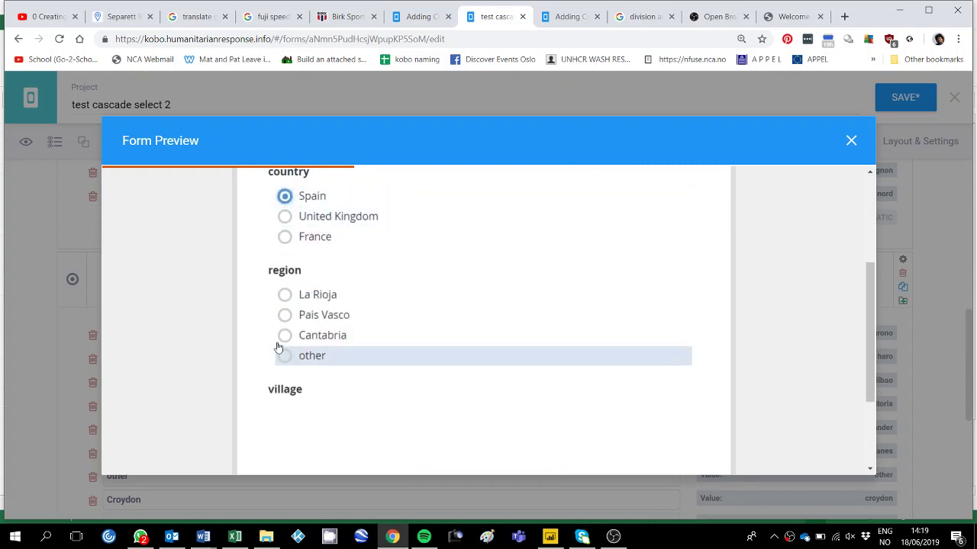
pyautogui.click(285, 217)
pyautogui.click(289, 238)
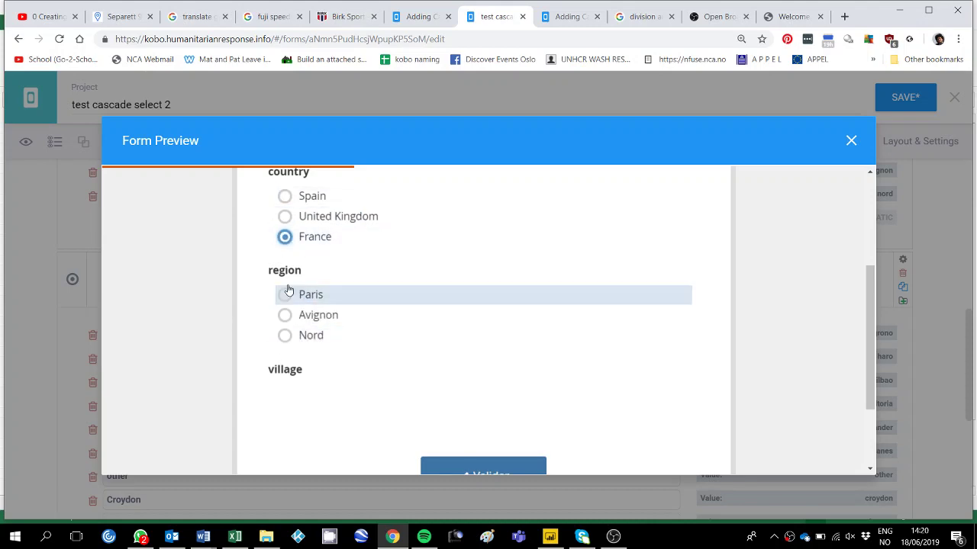
# Step: Switch to the Excel table, compare the Spain, UK and France region rows with the preview, and return to the form
pyautogui.click(235, 536)
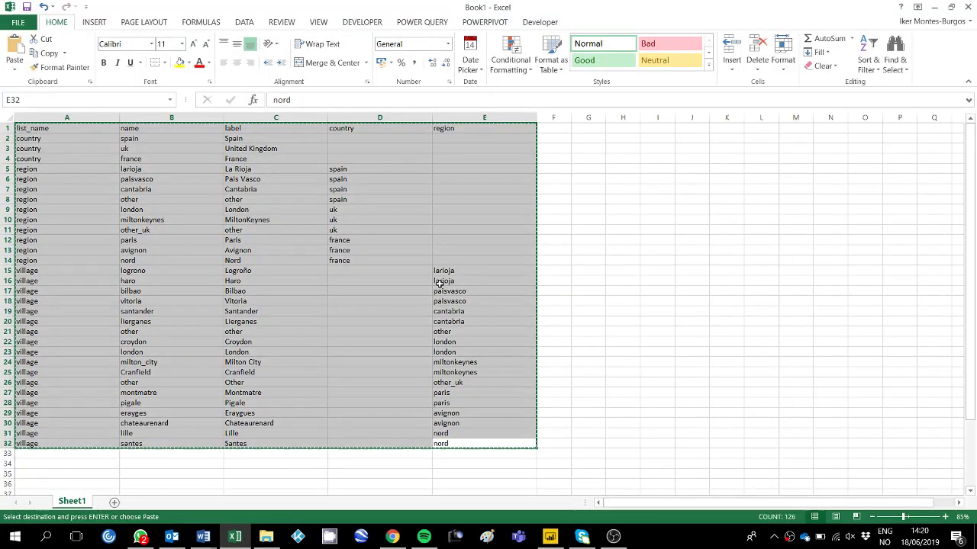
pyautogui.click(68, 175)
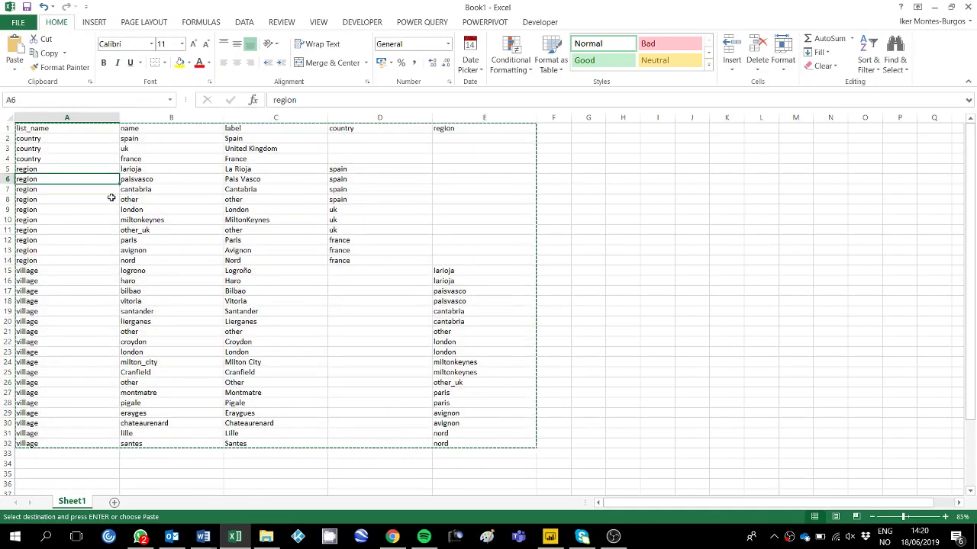
pyautogui.moveTo(338, 202); pyautogui.dragTo(145, 200)
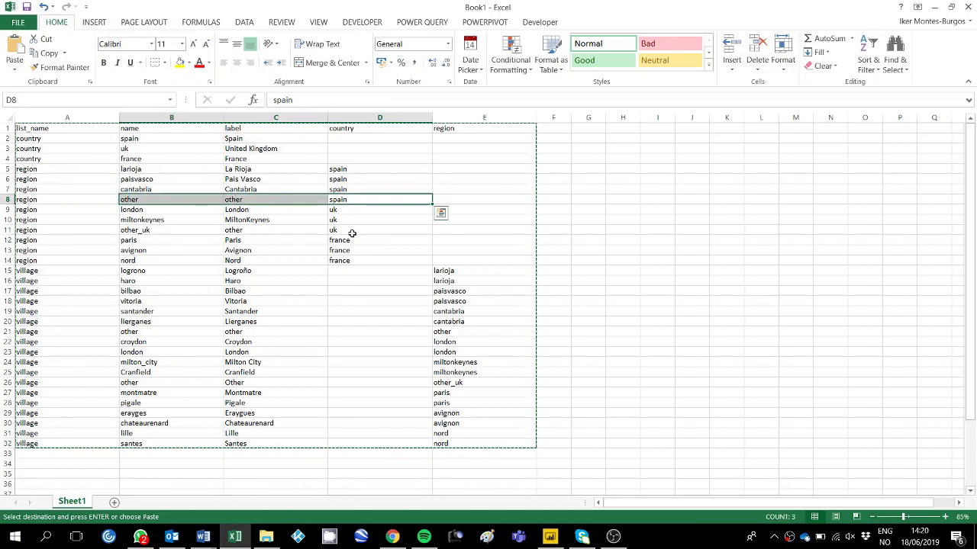
pyautogui.moveTo(330, 229); pyautogui.dragTo(137, 229)
pyautogui.moveTo(341, 260); pyautogui.dragTo(170, 240)
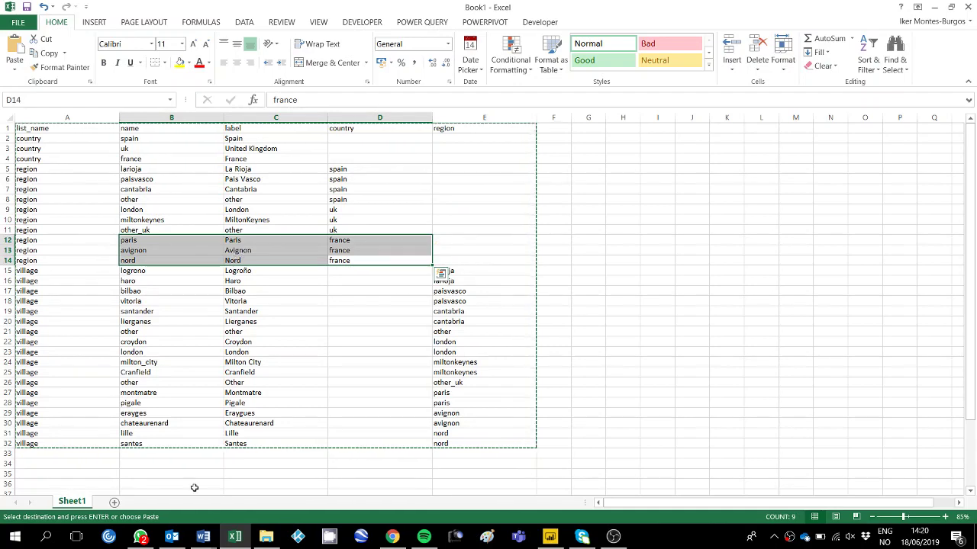
pyautogui.hotkey('alt', 'Tab')
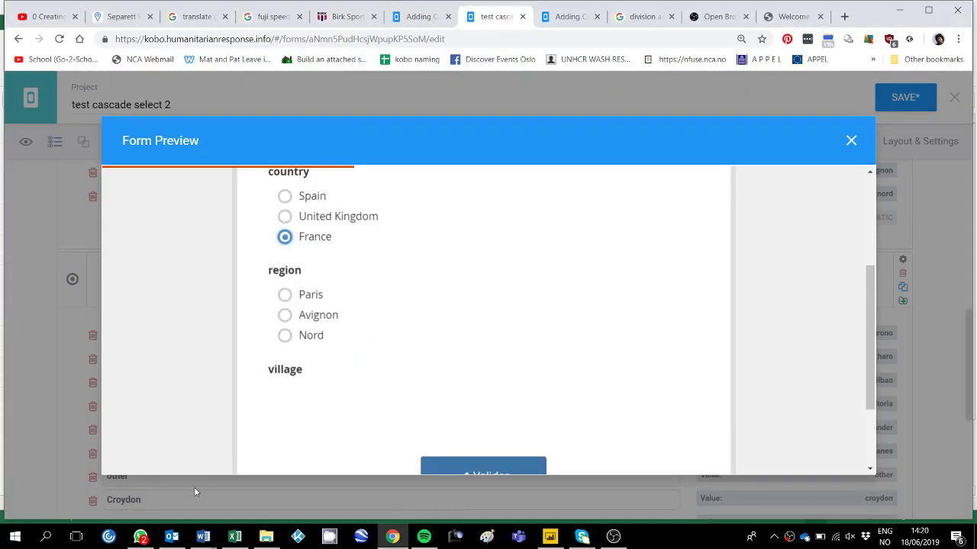
# Step: Close the preview, relabel the country question "Secelc country", and set its data column name to "country"
pyautogui.click(850, 142)
pyautogui.scroll(8, 169, 307)
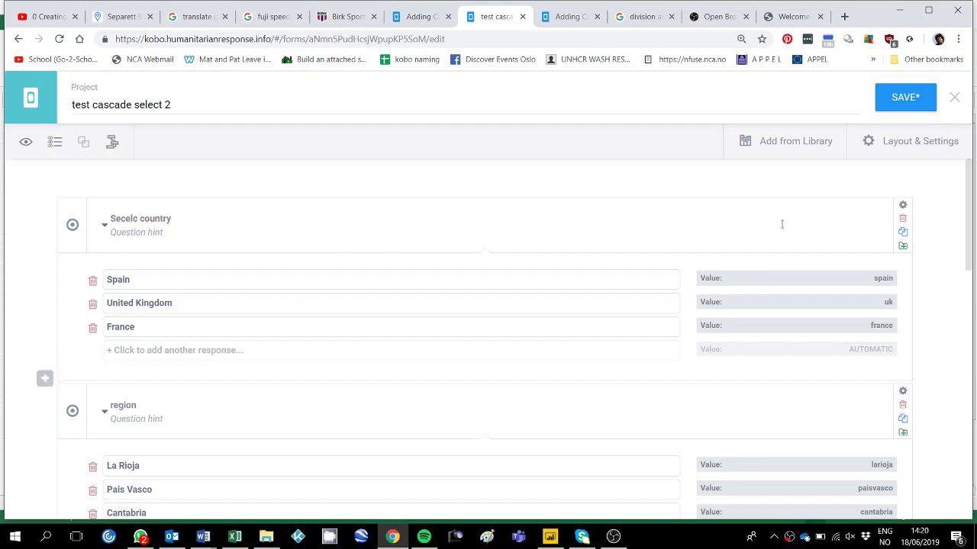
pyautogui.click(902, 204)
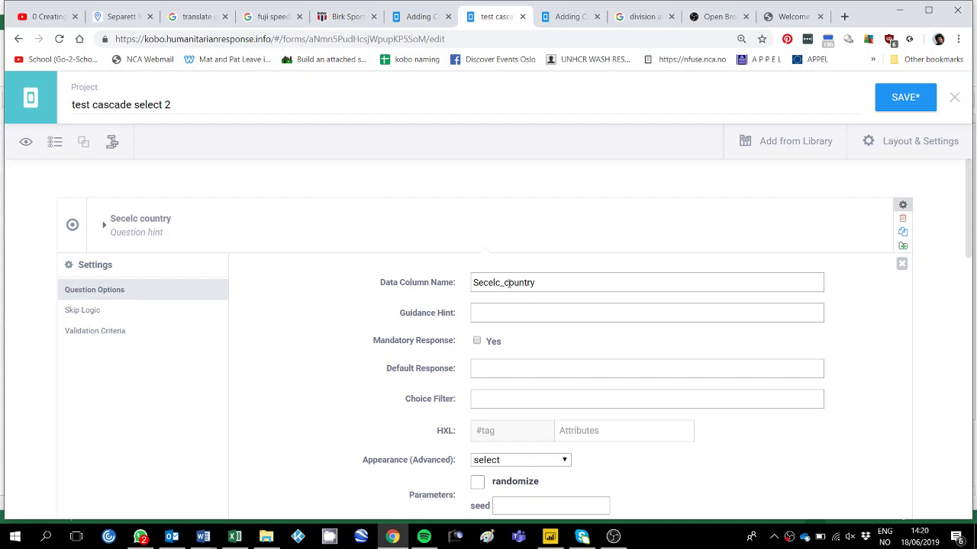
pyautogui.moveTo(505, 282); pyautogui.dragTo(425, 294)
pyautogui.press('BackSpace')
# Step: Check the country column header and list_name entries in the Excel table, and return to the form
pyautogui.hotkey('alt', 'Tab')
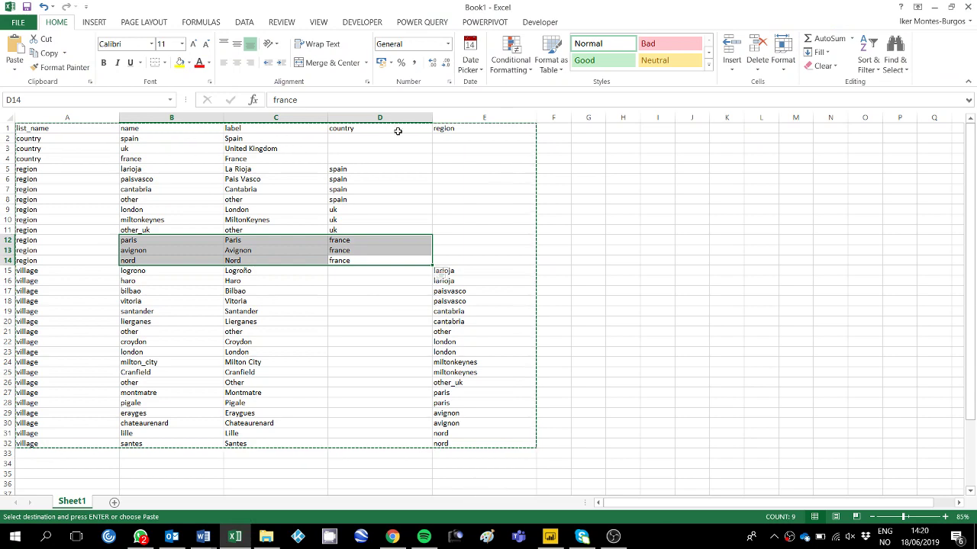
pyautogui.click(397, 131)
pyautogui.click(39, 148)
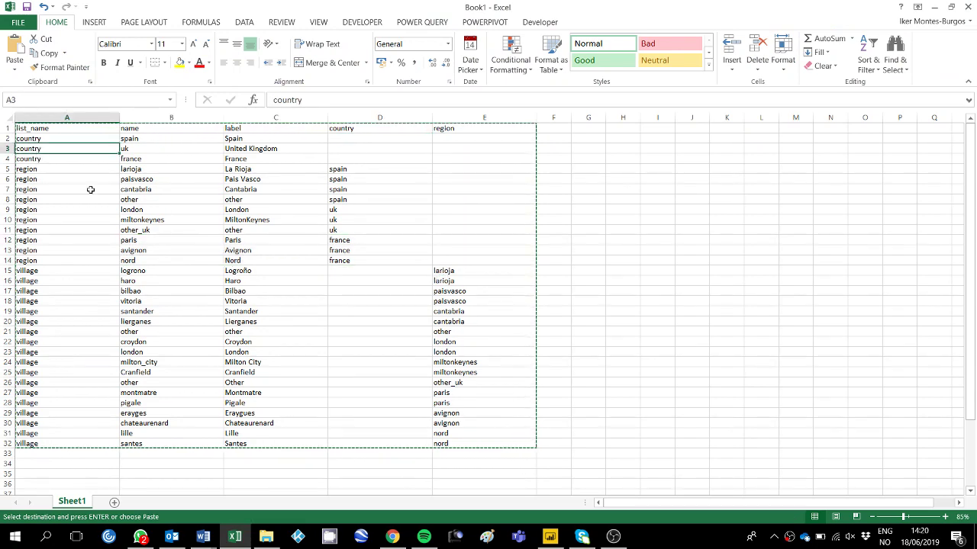
pyautogui.hotkey('alt', 'Tab')
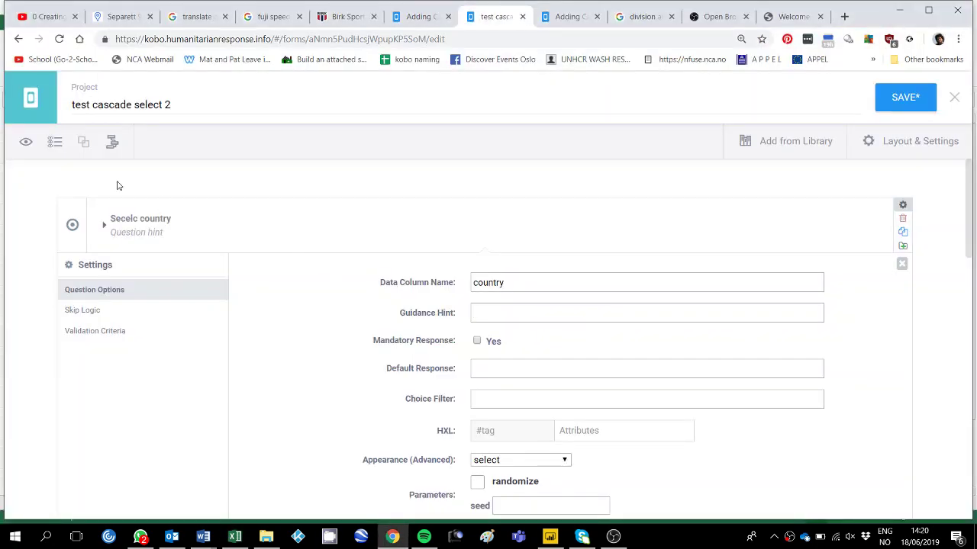
# Step: Preview the form, check the relabelled country question, test it with Spain, and close the preview
pyautogui.click(26, 142)
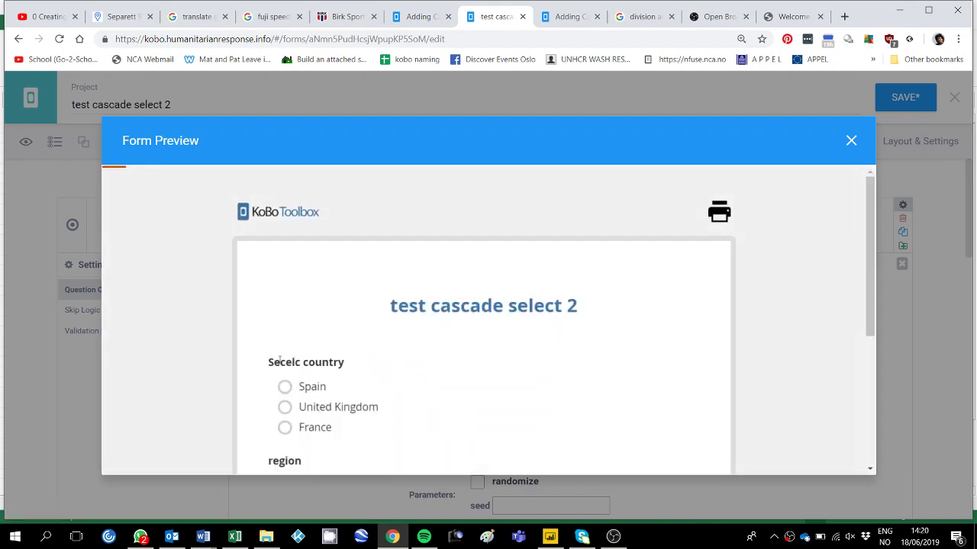
pyautogui.moveTo(280, 360); pyautogui.dragTo(343, 363)
pyautogui.tripleClick(268, 362)
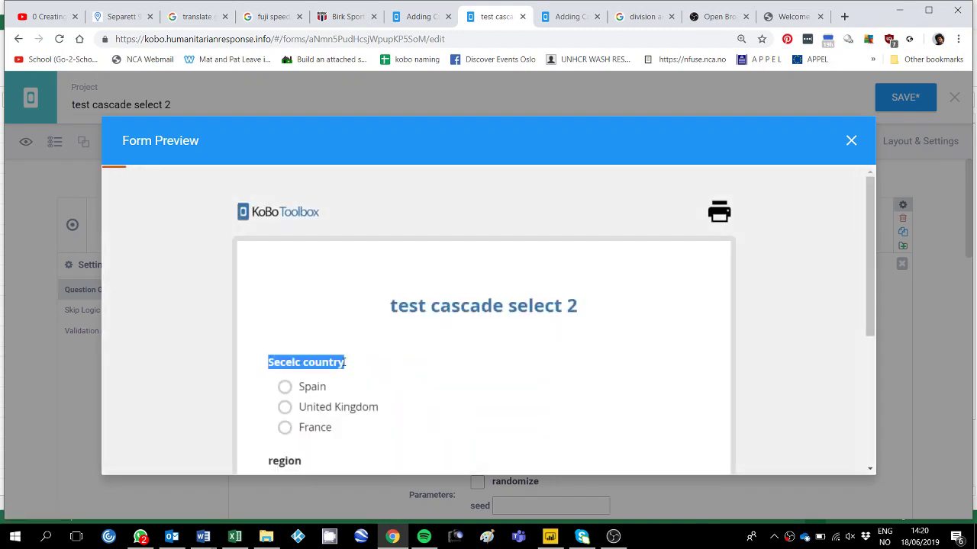
pyautogui.scroll(-2, 343, 372)
pyautogui.click(284, 260)
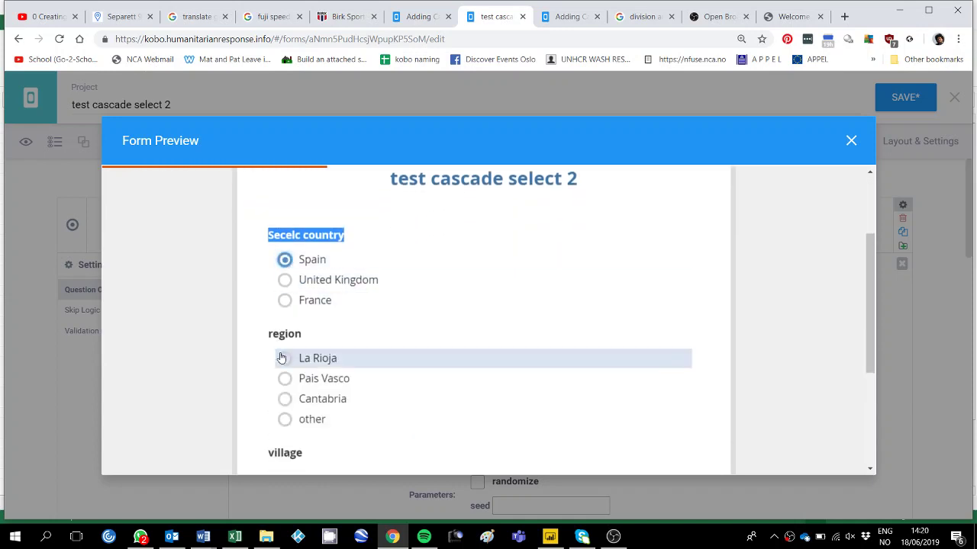
pyautogui.click(849, 141)
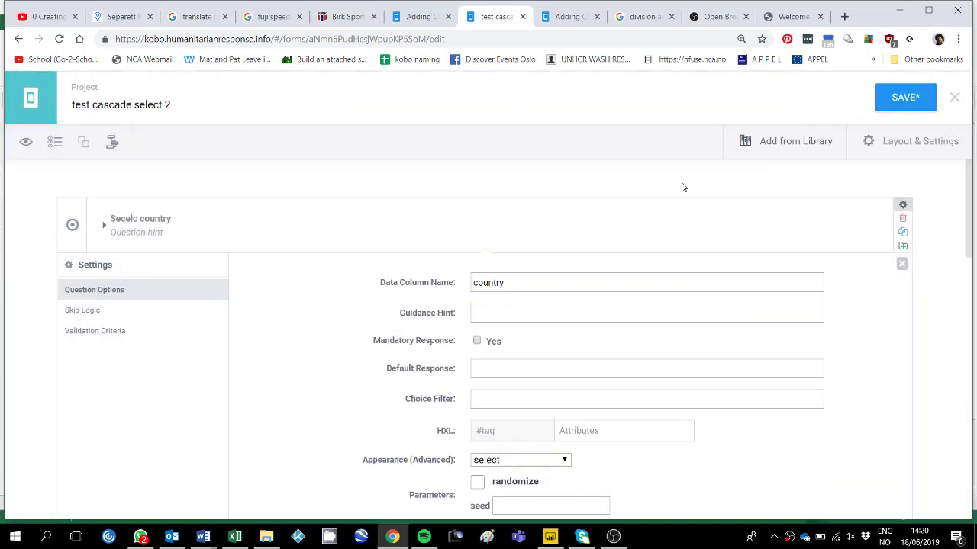
# Step: Collapse the country question's settings and relabel the region question "Select Region"
pyautogui.click(105, 229)
pyautogui.scroll(-2, 130, 371)
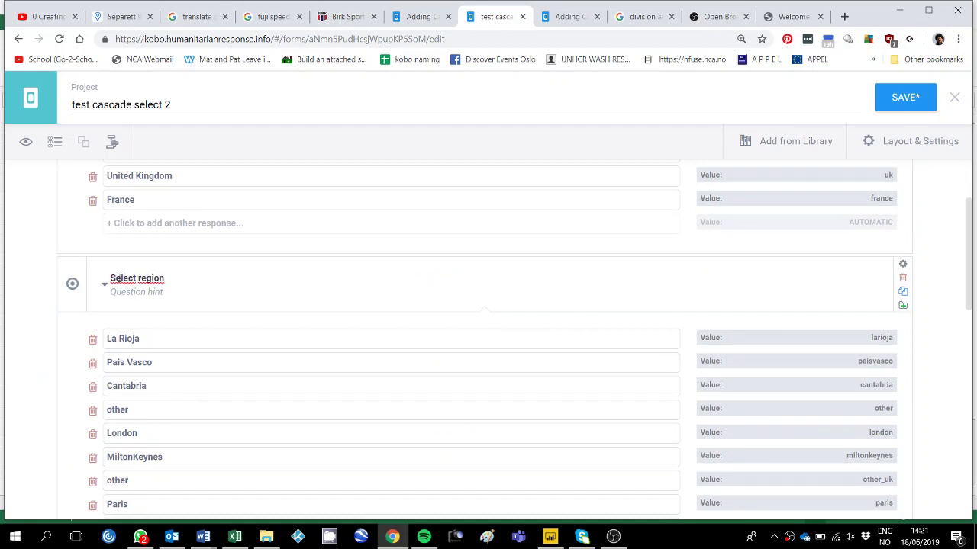
pyautogui.press('Delete')
pyautogui.press('Delete')
pyautogui.press('Delete')
pyautogui.press('Delete')
pyautogui.press('Delete')
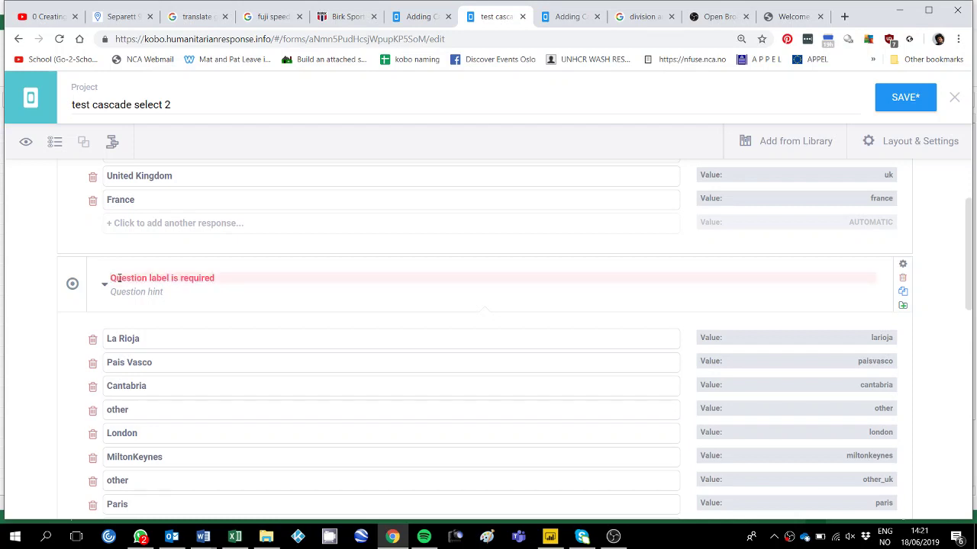
pyautogui.write('Select Region')
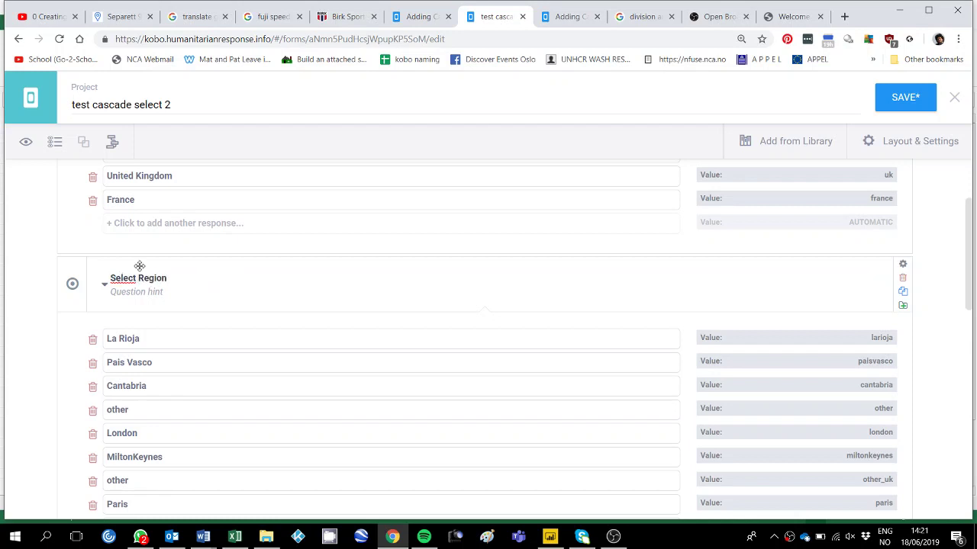
# Step: Set the region question's data column name to "region" and switch to the Excel table for comparison
pyautogui.click(902, 264)
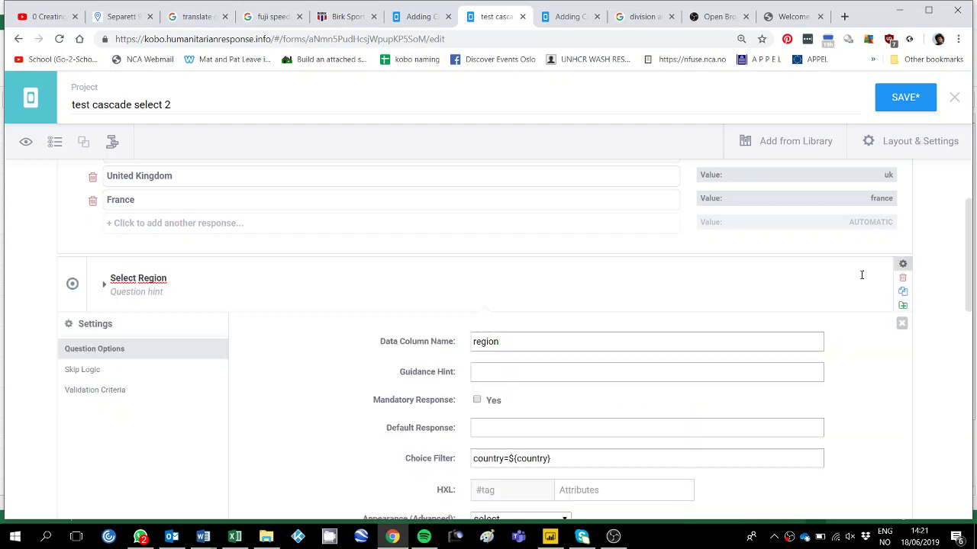
pyautogui.click(527, 342)
pyautogui.moveTo(503, 343); pyautogui.dragTo(401, 343)
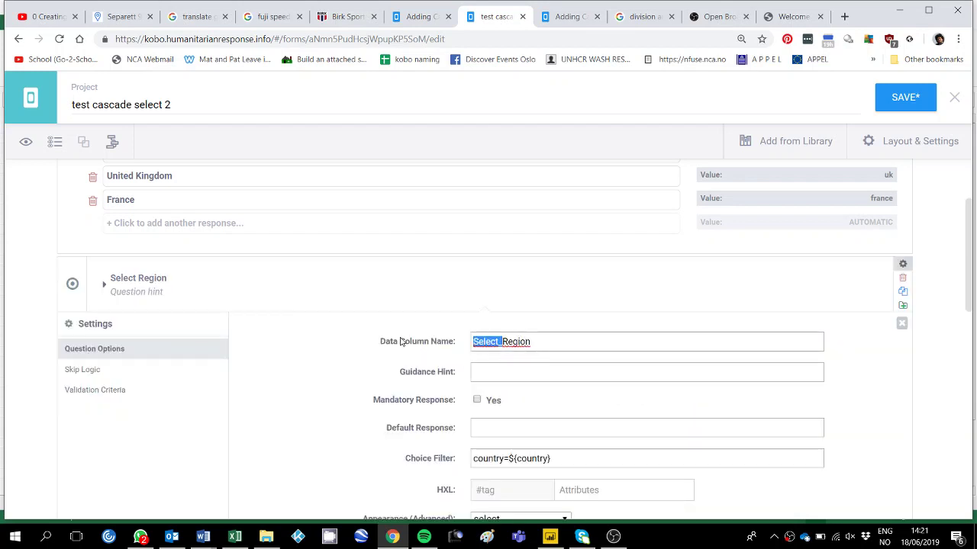
pyautogui.press('BackSpace')
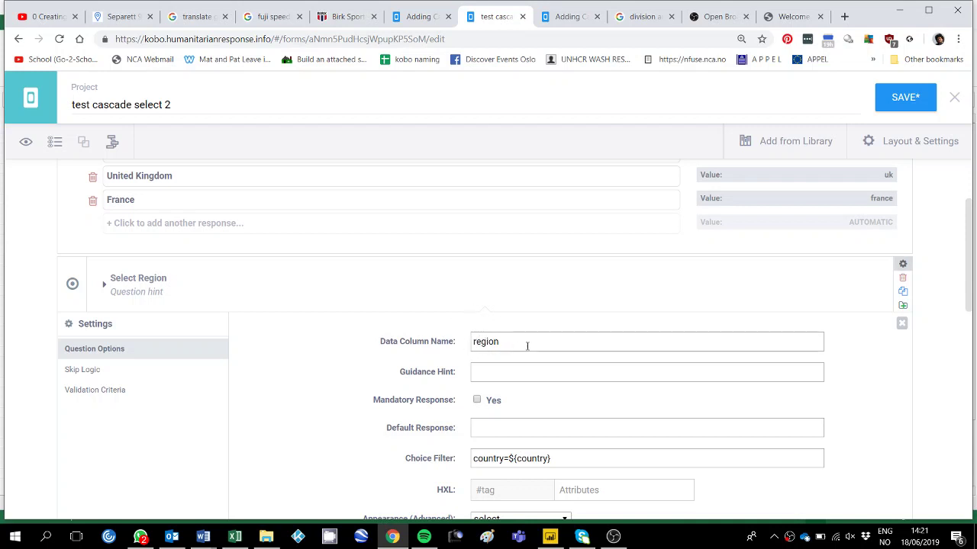
pyautogui.hotkey('alt', 'Tab')
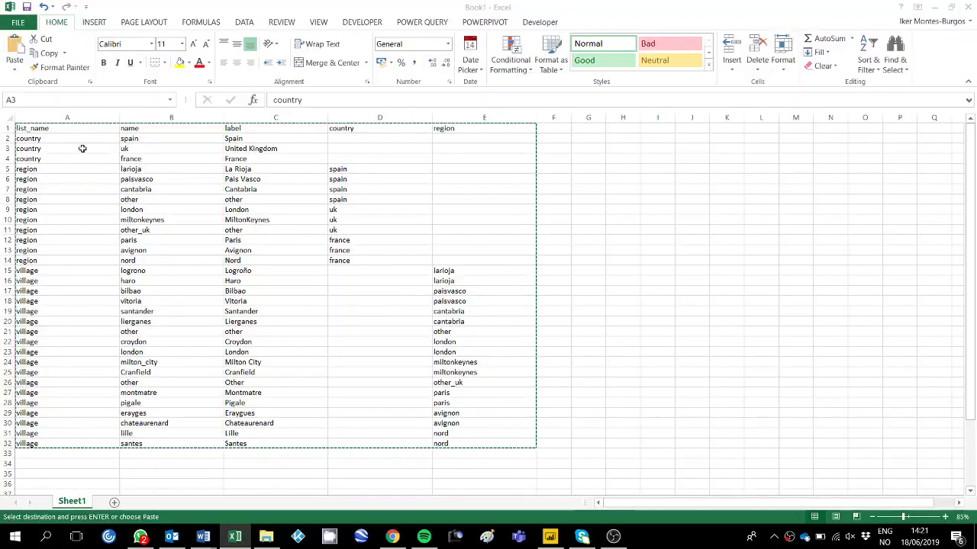
# Step: Check the region entry in the Excel table, then test the form preview with Spain, La Rioja and Logroño
pyautogui.click(46, 168)
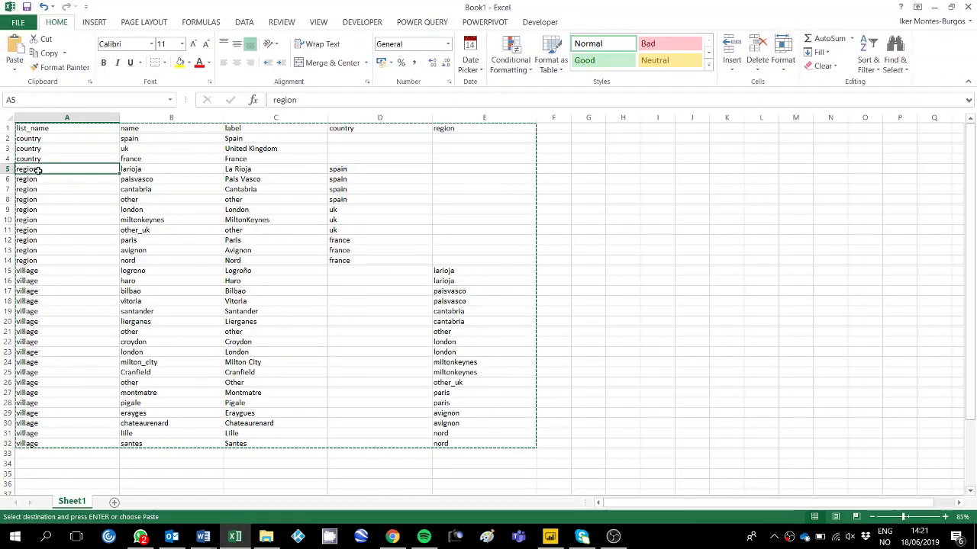
pyautogui.hotkey('alt', 'Tab')
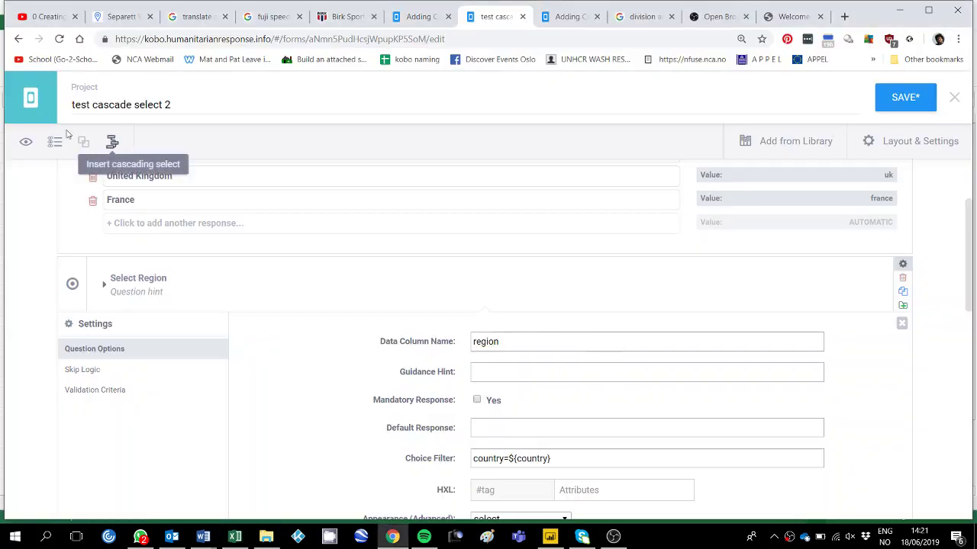
pyautogui.click(25, 142)
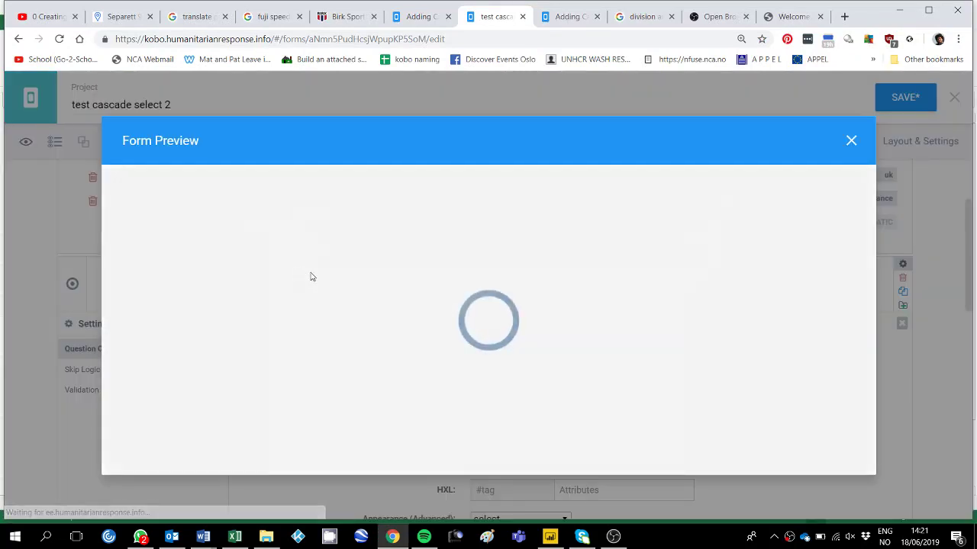
pyautogui.scroll(-2, 355, 298)
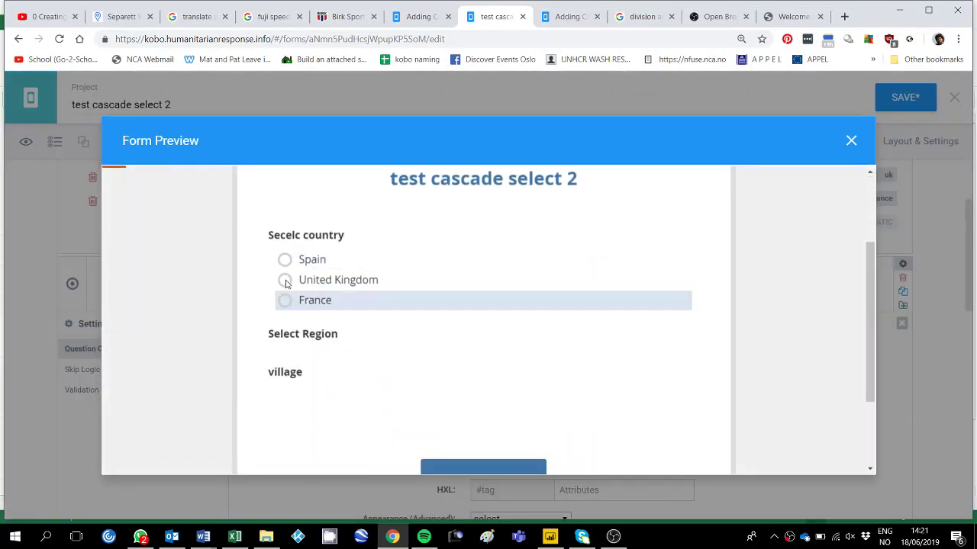
pyautogui.click(285, 260)
pyautogui.click(283, 357)
pyautogui.scroll(-2, 350, 436)
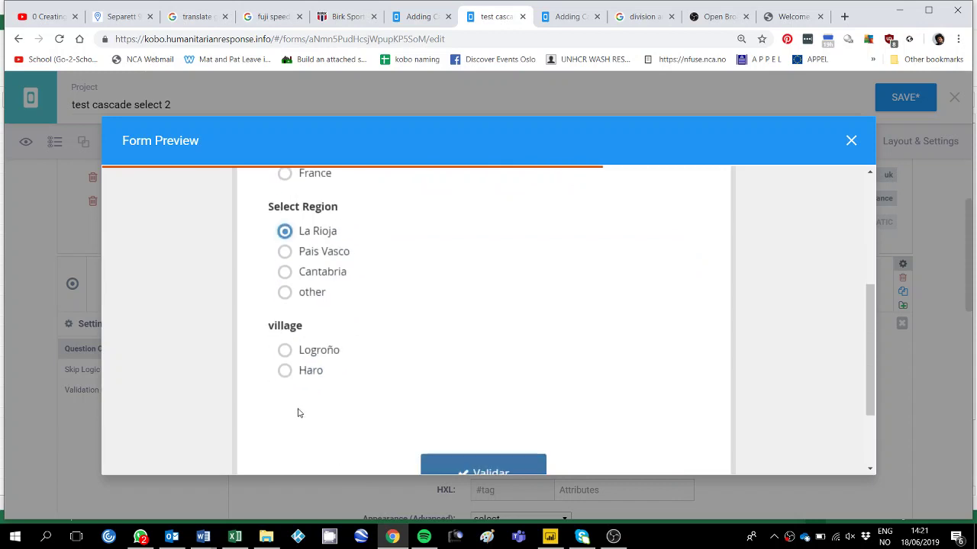
pyautogui.click(305, 350)
# Step: Validate the answers in the form preview and close the preview
pyautogui.click(492, 467)
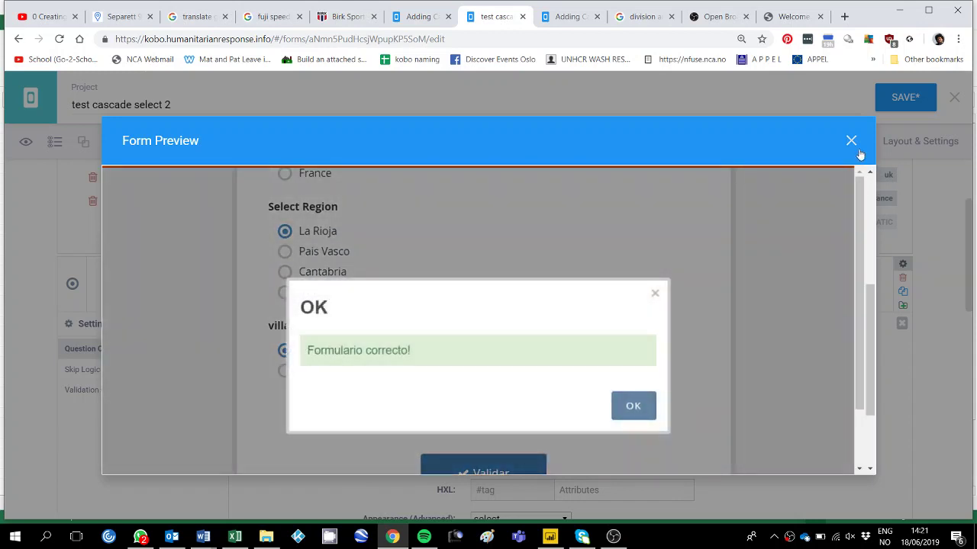
pyautogui.click(633, 405)
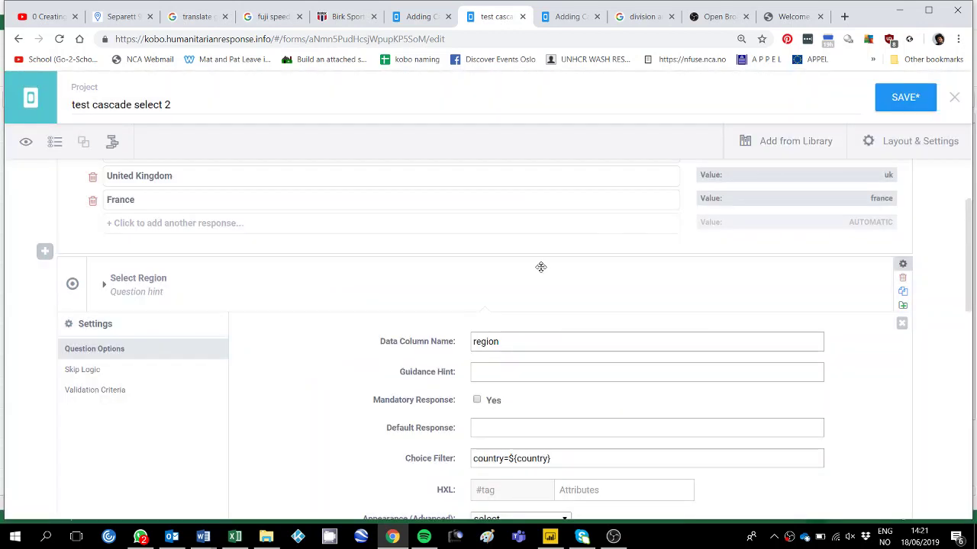
pyautogui.click(850, 141)
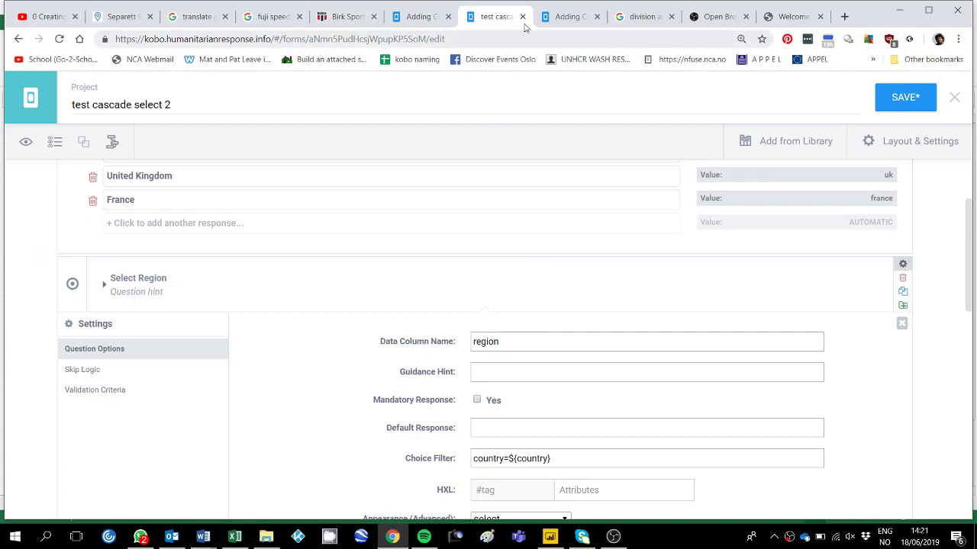
# Step: Examine the help article's instructions on adding cascading question sets in XLS Form, including the choice_filter example
pyautogui.click(557, 17)
pyautogui.scroll(-20, 408, 299)
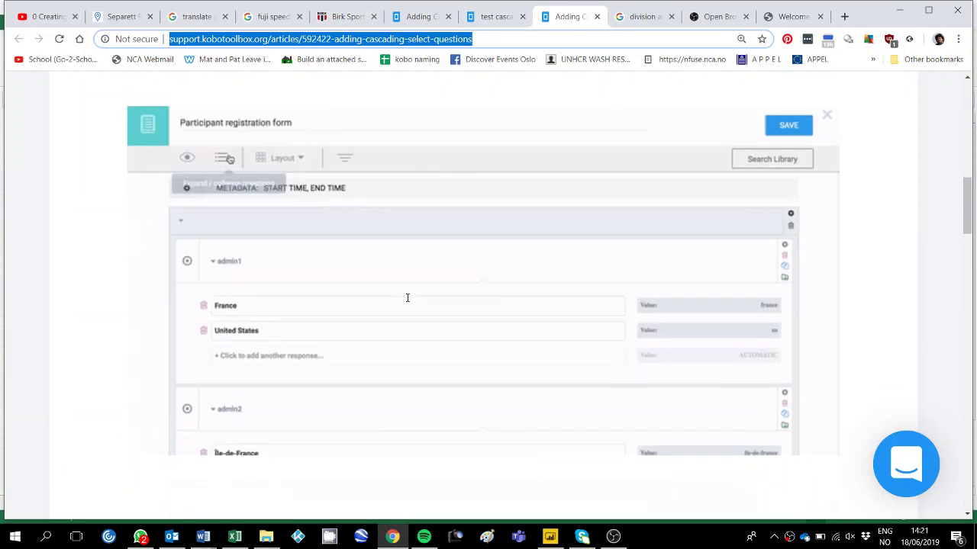
pyautogui.scroll(-2, 408, 297)
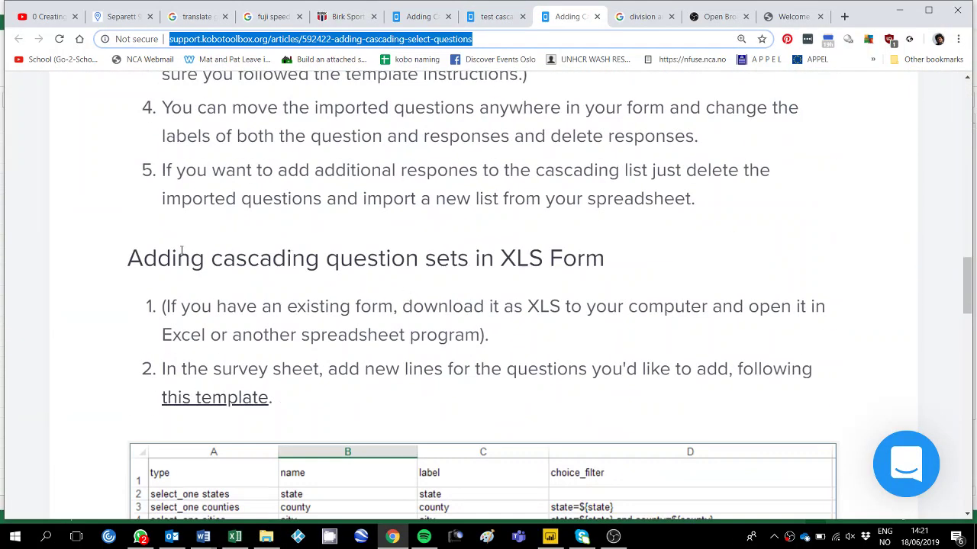
pyautogui.moveTo(126, 258); pyautogui.dragTo(632, 269)
pyautogui.scroll(-3, 600, 300)
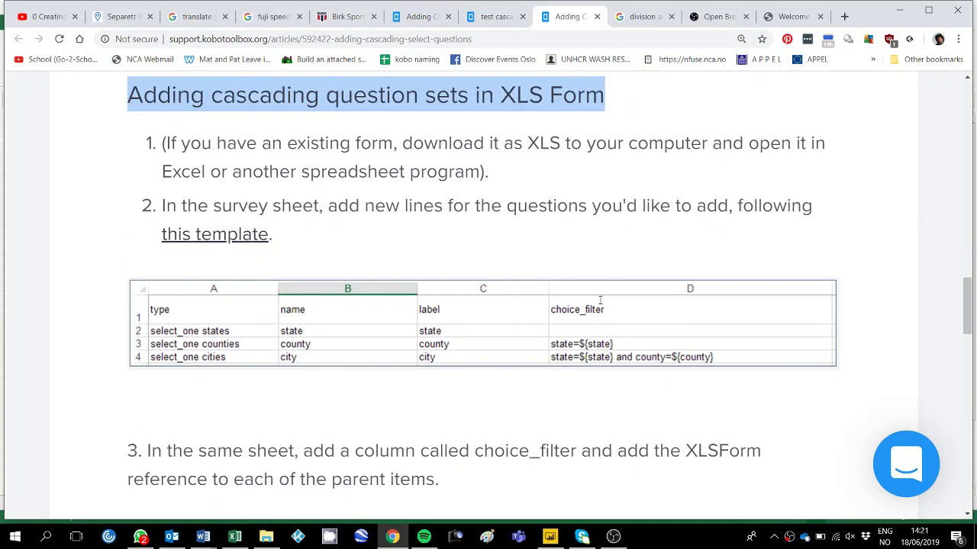
pyautogui.scroll(1, 327, 207)
pyautogui.moveTo(138, 136); pyautogui.dragTo(703, 403)
pyautogui.moveTo(728, 474); pyautogui.dragTo(729, 485)
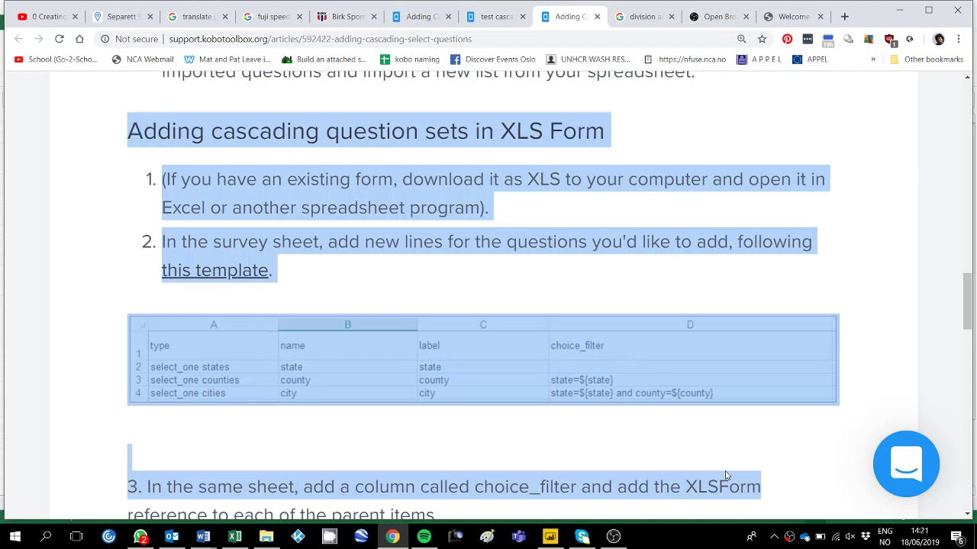
pyautogui.scroll(-4, 717, 459)
pyautogui.scroll(20, 534, 373)
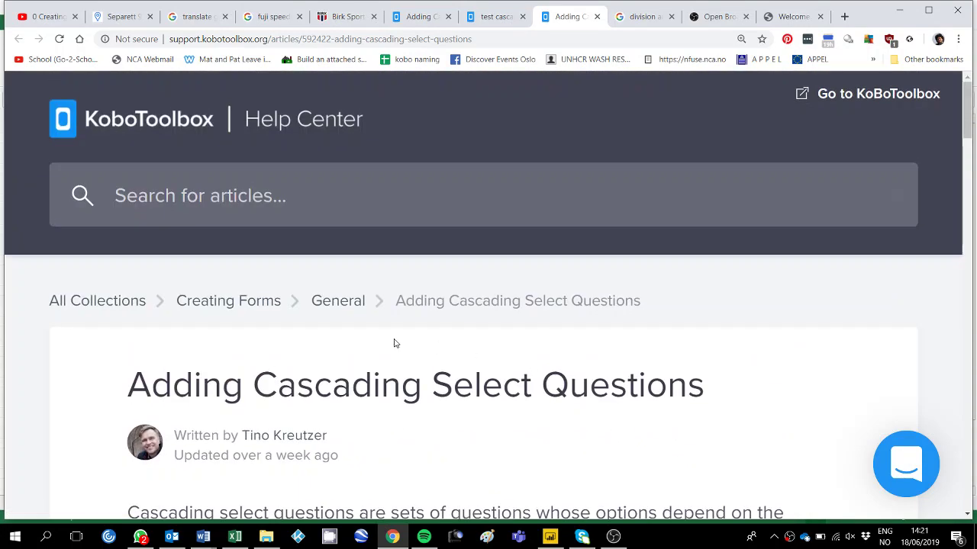
pyautogui.scroll(-2, 394, 343)
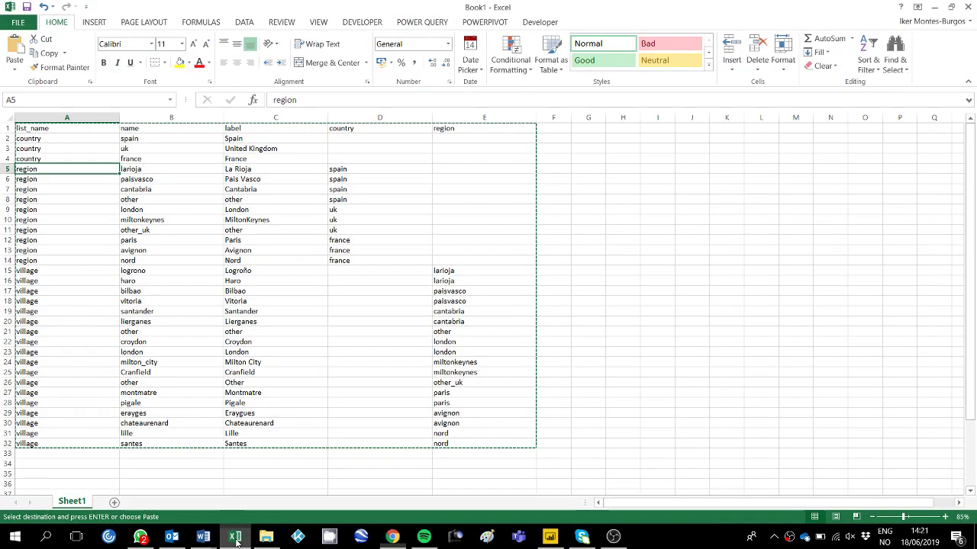
# Step: Switch to the Excel table, copy the data in A2:E32 and clear it, keeping the header row
pyautogui.click(42, 128)
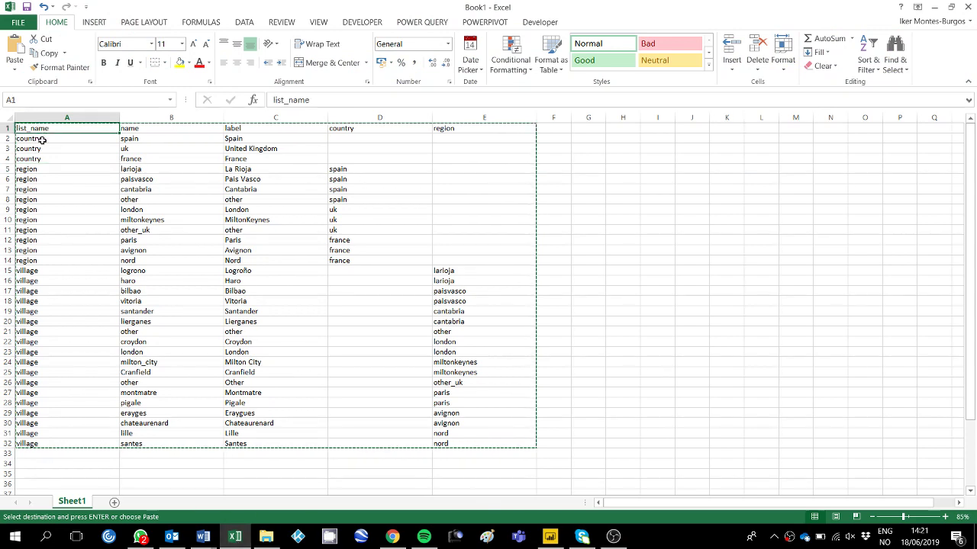
pyautogui.moveTo(45, 138); pyautogui.dragTo(497, 443)
pyautogui.hotkey('ctrl', 'c')
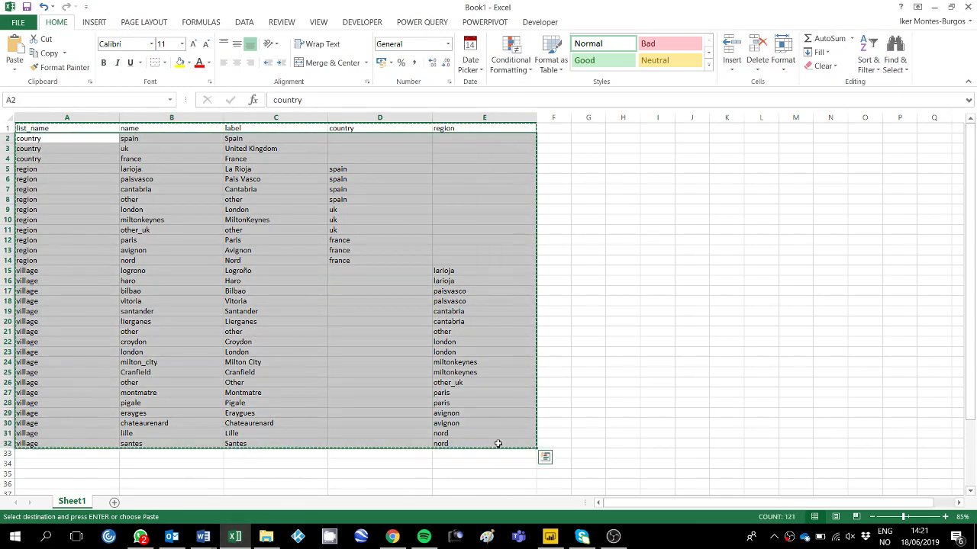
pyautogui.press('Delete')
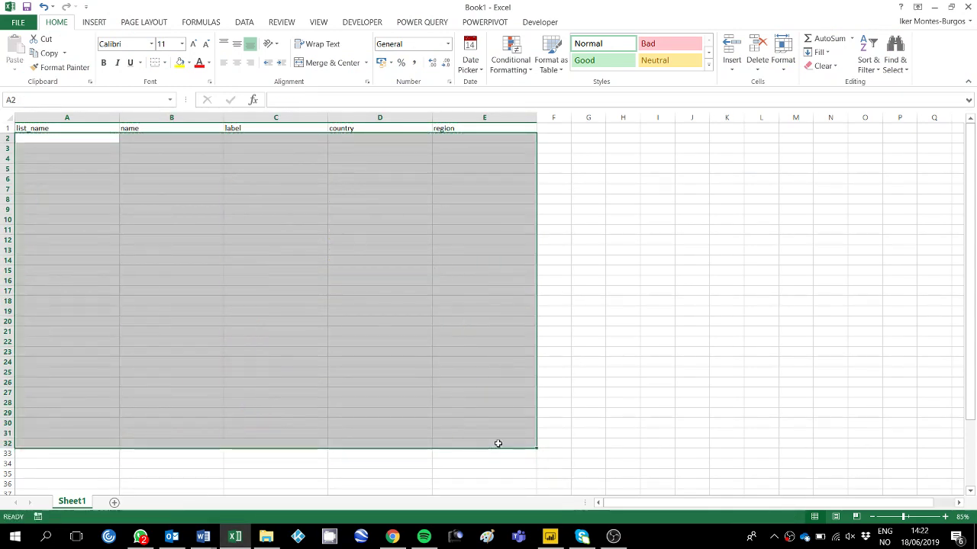
# Step: Examine the list_name, name, label, country and region column headers in row 1
pyautogui.click(95, 131)
pyautogui.click(166, 129)
pyautogui.click(243, 128)
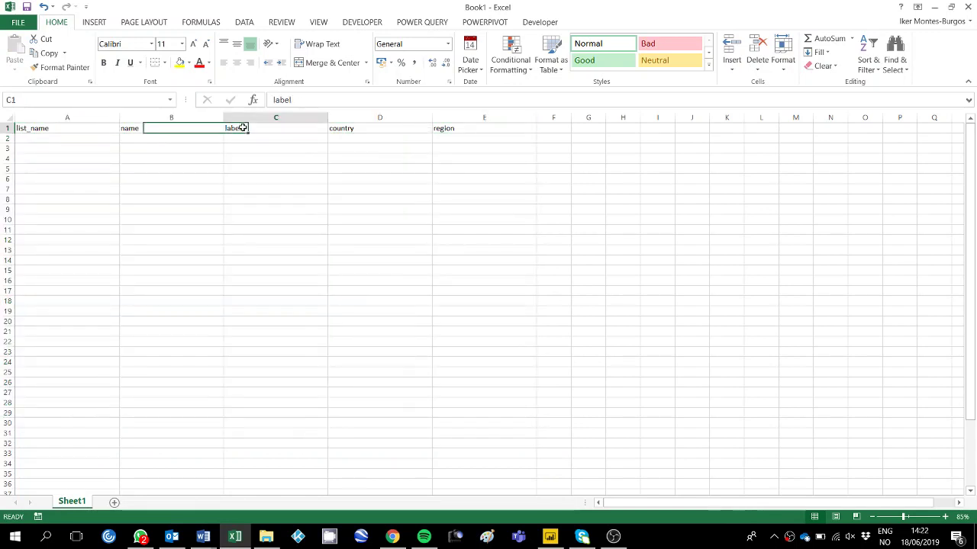
pyautogui.click(353, 129)
pyautogui.click(457, 128)
pyautogui.click(282, 127)
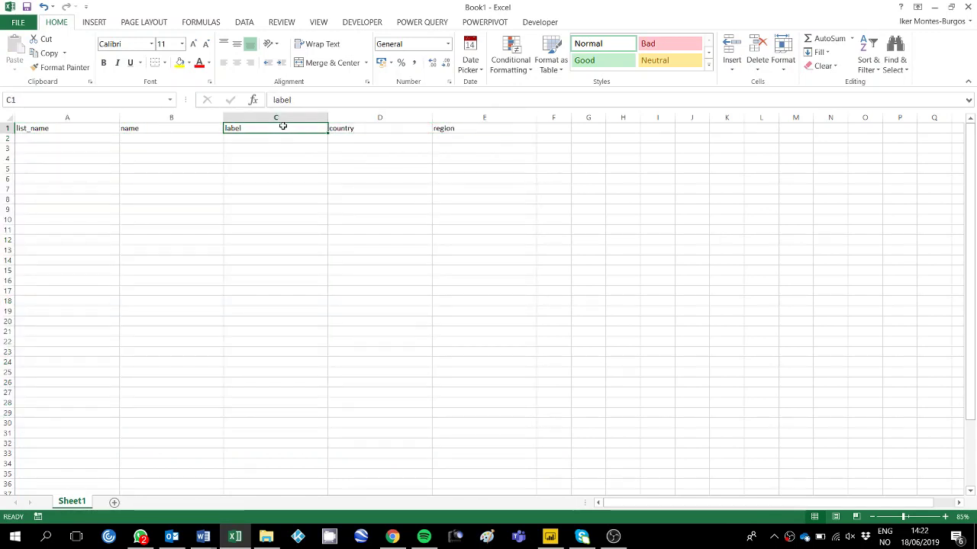
pyautogui.click(384, 131)
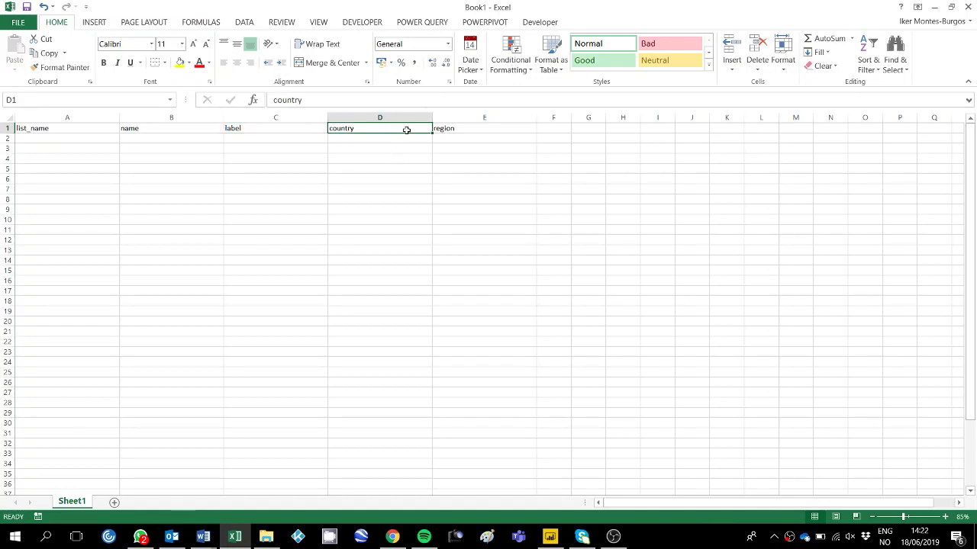
pyautogui.click(460, 129)
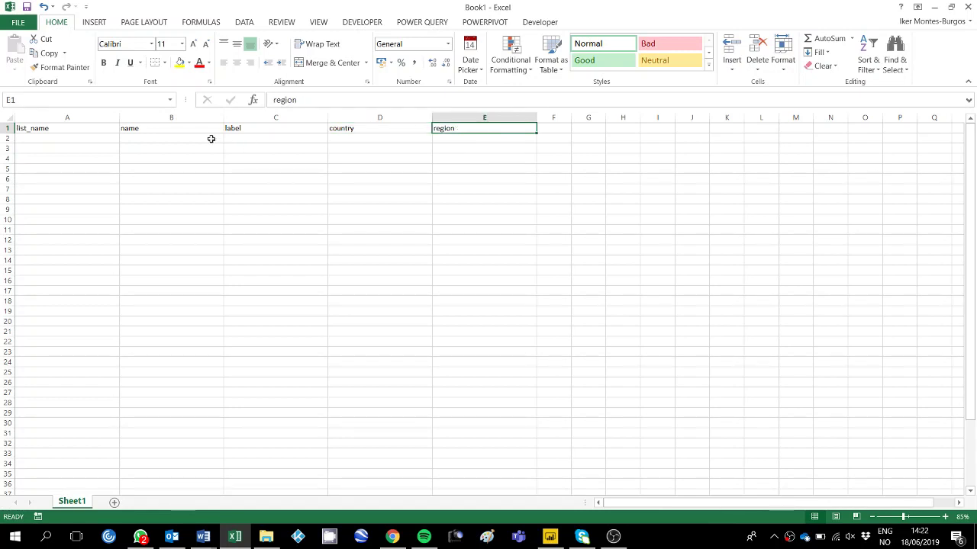
# Step: Restore the cleared data below the headers and check the list_name, name and label entries of the country rows
pyautogui.click(76, 138)
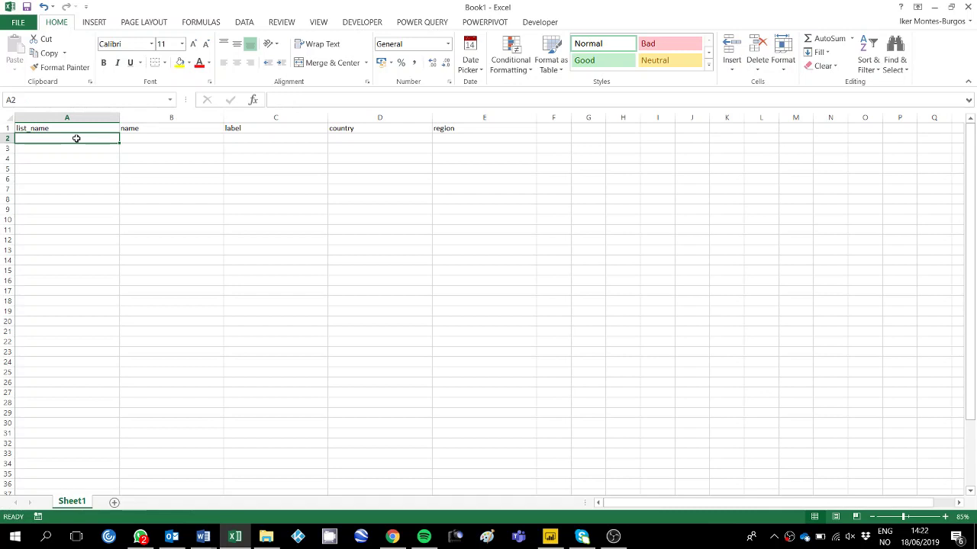
pyautogui.hotkey('ctrl', 'v')
pyautogui.moveTo(68, 138); pyautogui.dragTo(65, 155)
pyautogui.moveTo(141, 140); pyautogui.dragTo(180, 158)
pyautogui.moveTo(238, 141); pyautogui.dragTo(243, 159)
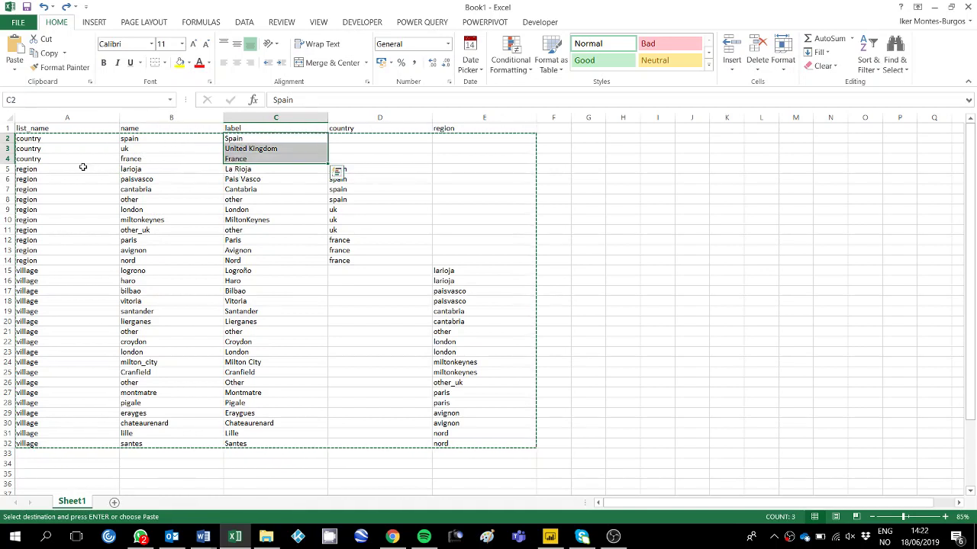
# Step: Check the region and village row blocks and the blank cells in their country and region columns
pyautogui.moveTo(83, 169); pyautogui.dragTo(347, 261)
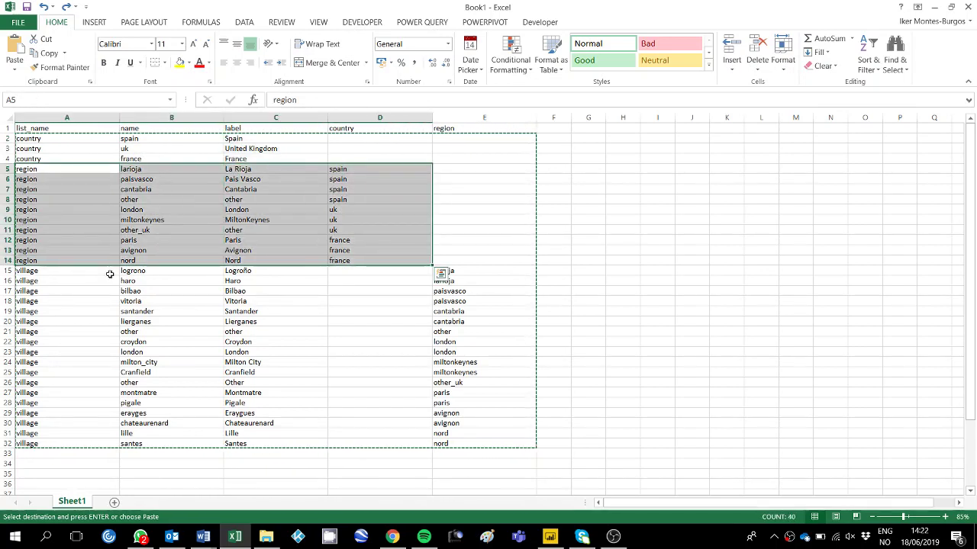
pyautogui.moveTo(72, 269); pyautogui.dragTo(485, 436)
pyautogui.moveTo(469, 148); pyautogui.dragTo(466, 262)
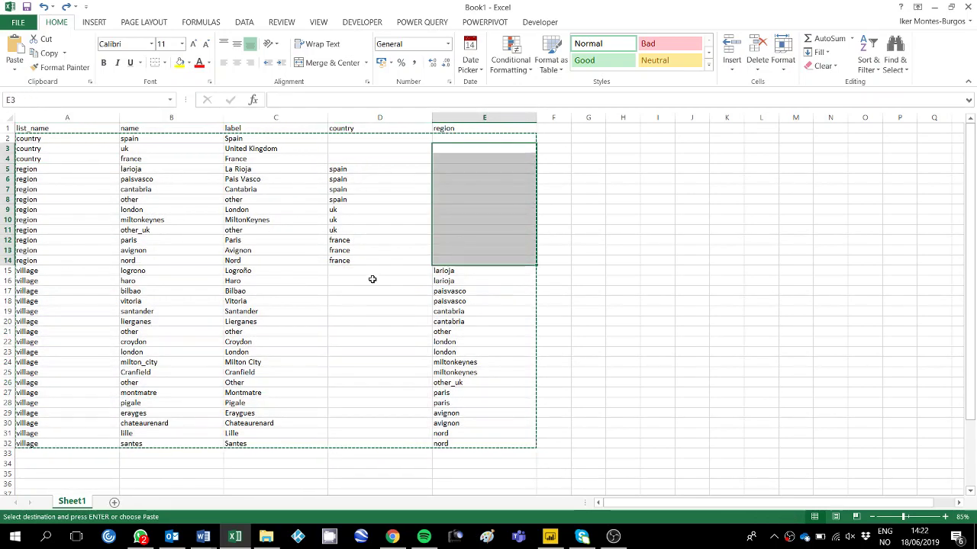
pyautogui.moveTo(373, 270); pyautogui.dragTo(368, 448)
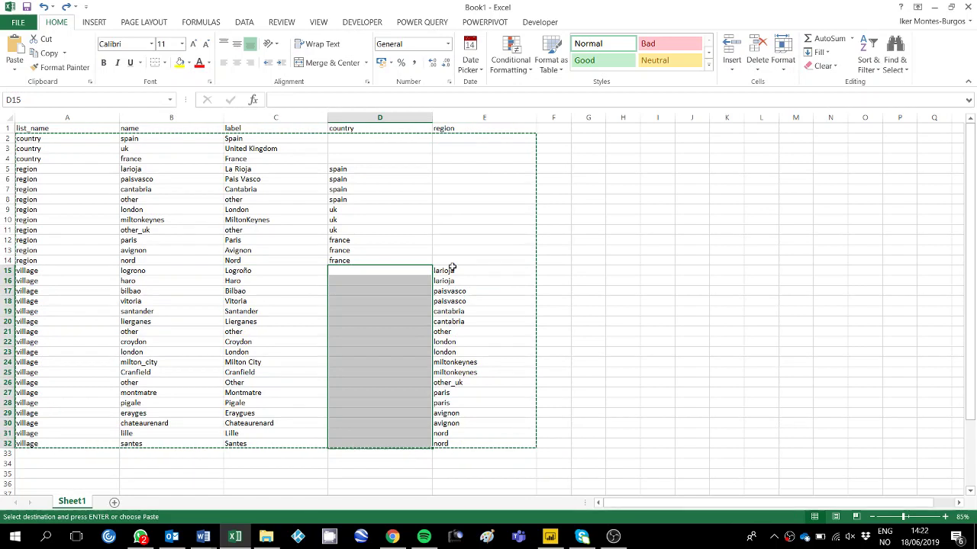
# Step: Compare the country, region and village entries in the list_name column to review the cascade levels
pyautogui.click(50, 271)
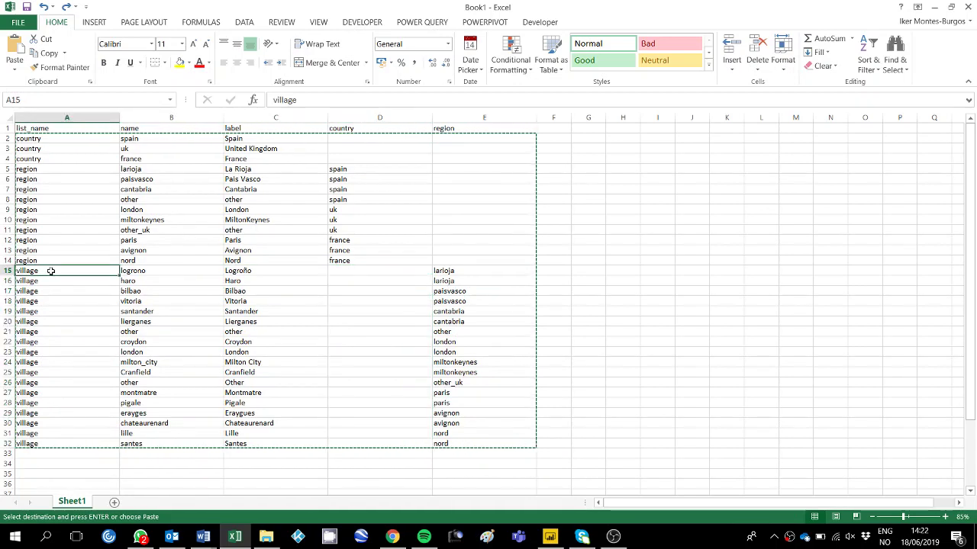
pyautogui.click(50, 158)
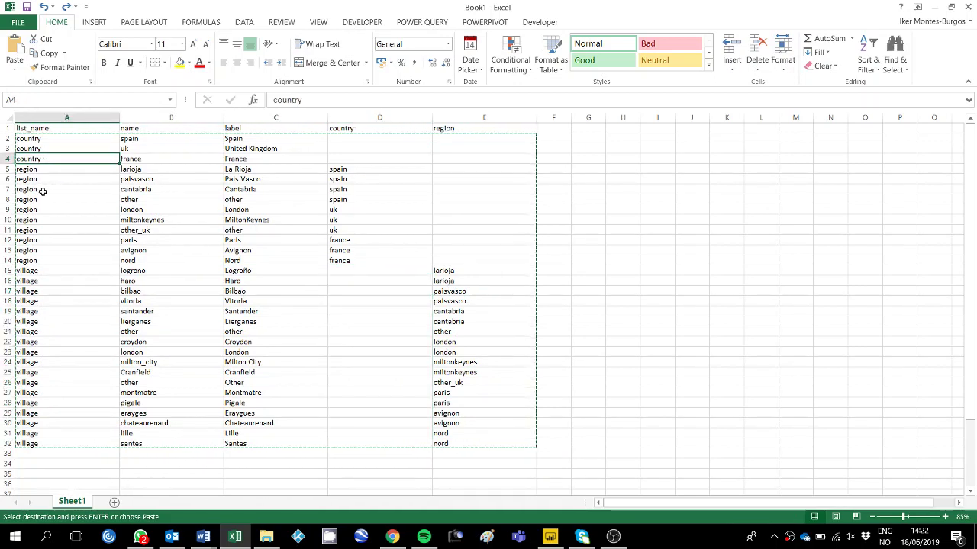
pyautogui.click(42, 191)
pyautogui.click(40, 292)
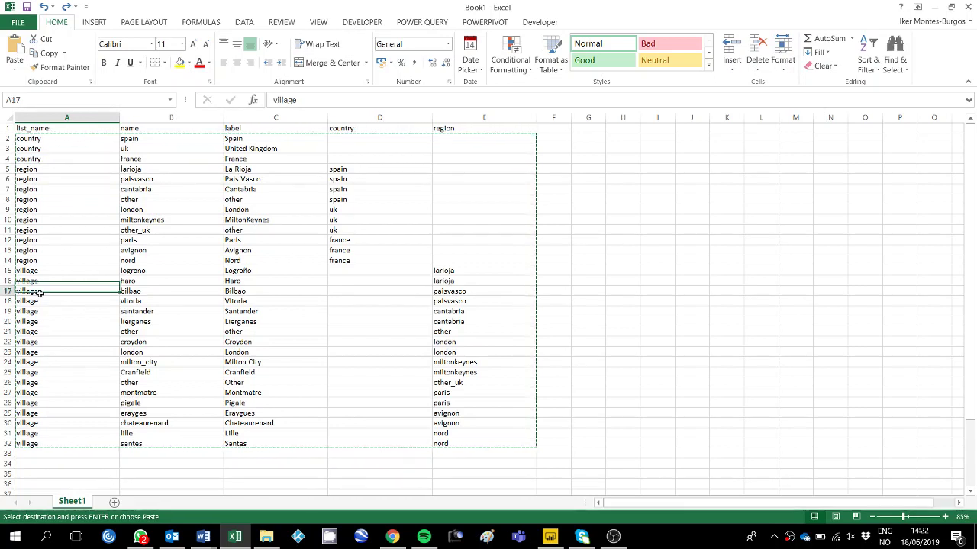
pyautogui.click(48, 158)
pyautogui.click(46, 322)
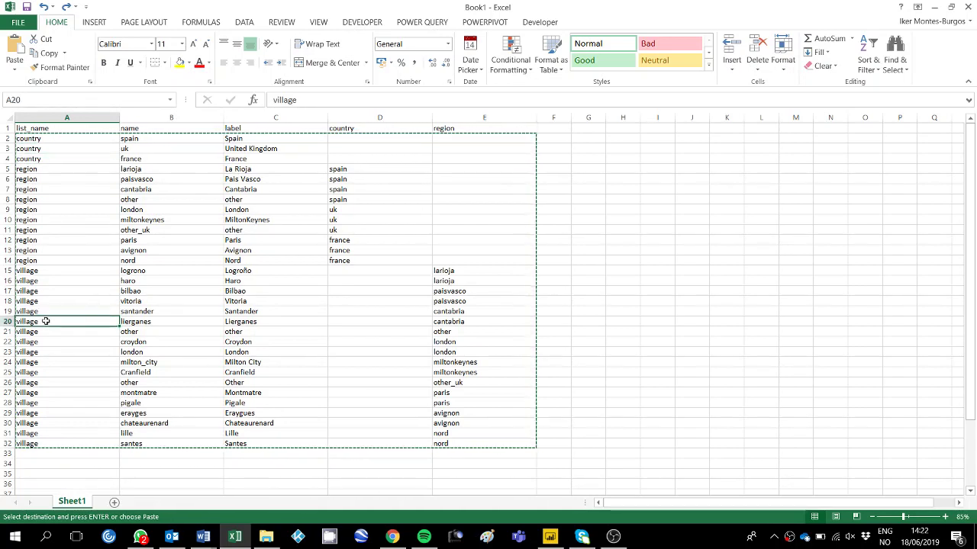
pyautogui.click(31, 159)
pyautogui.click(31, 179)
pyautogui.click(31, 199)
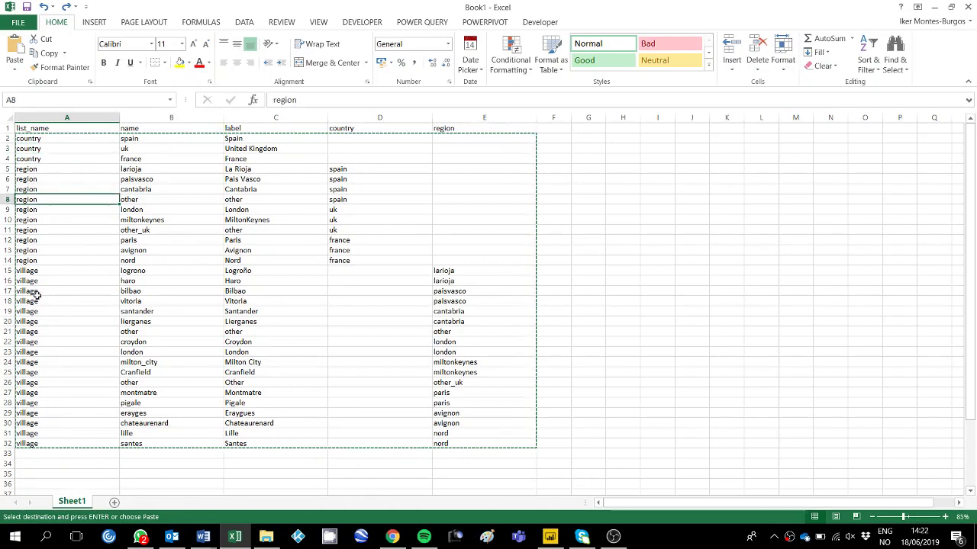
pyautogui.click(33, 290)
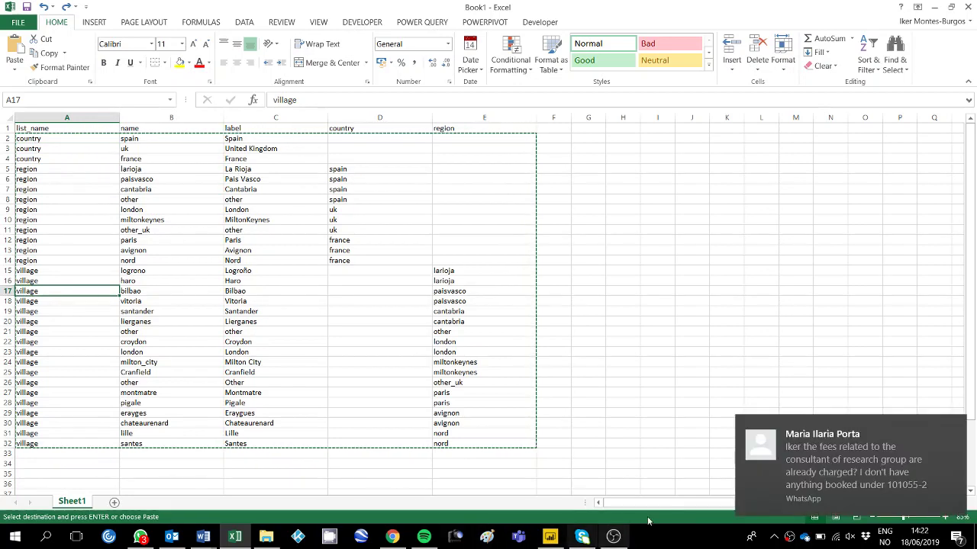
pyautogui.click(955, 425)
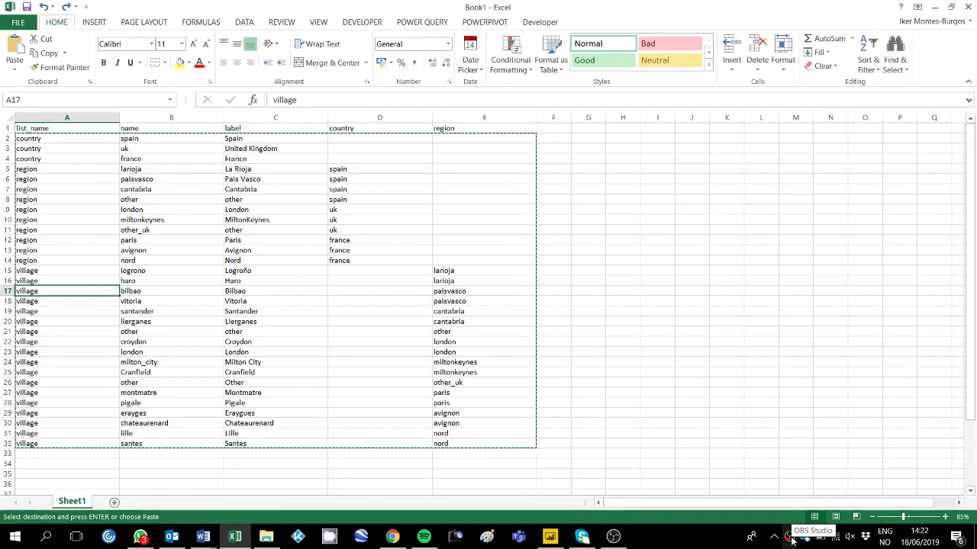
pyautogui.click(790, 538)
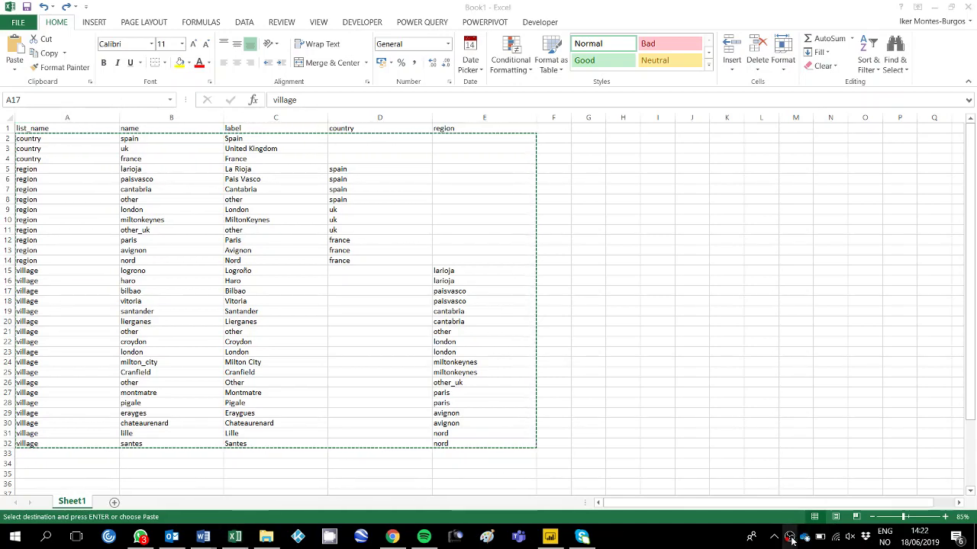